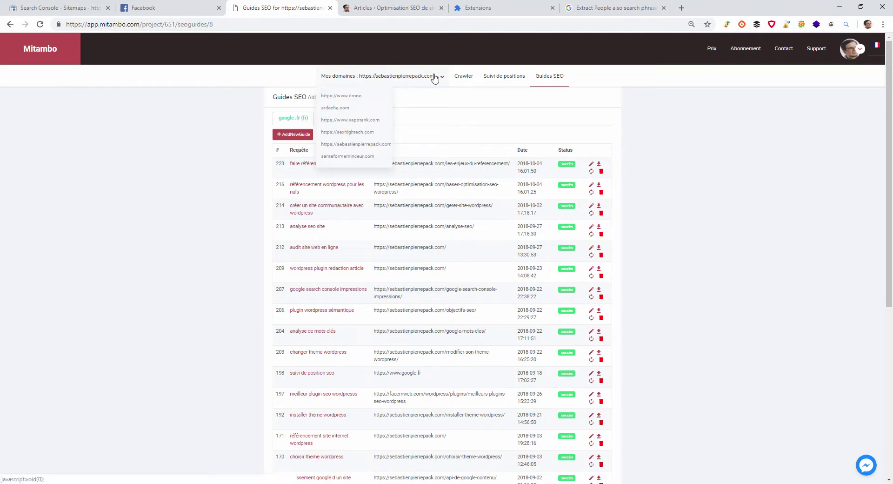
Step: Switch to the WordPress articles list and open "De qui s'entourer pour créer un site sous WordPress ?" for editing
{"action": "left_click", "coordinate": [402, 9]}
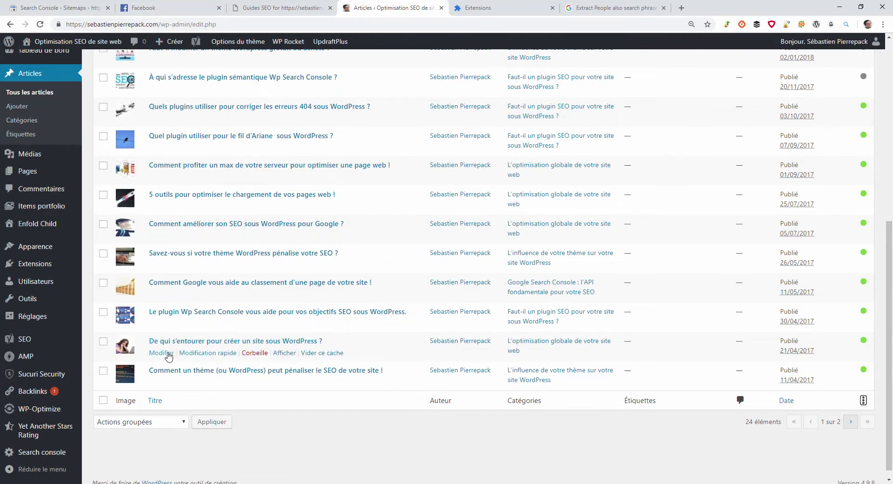
{"action": "left_click", "coordinate": [161, 353]}
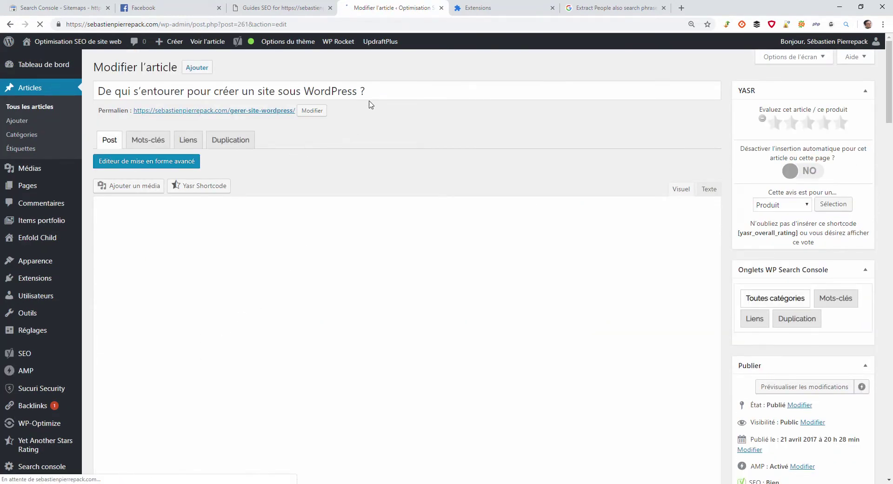
{"action": "left_click", "coordinate": [379, 91]}
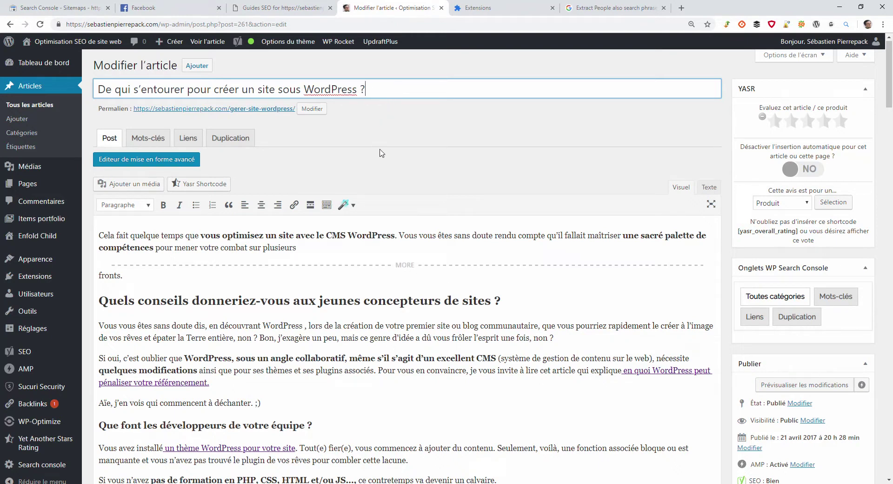
{"action": "scroll", "coordinate": [370, 173], "scroll_direction": "down", "scroll_amount": 3}
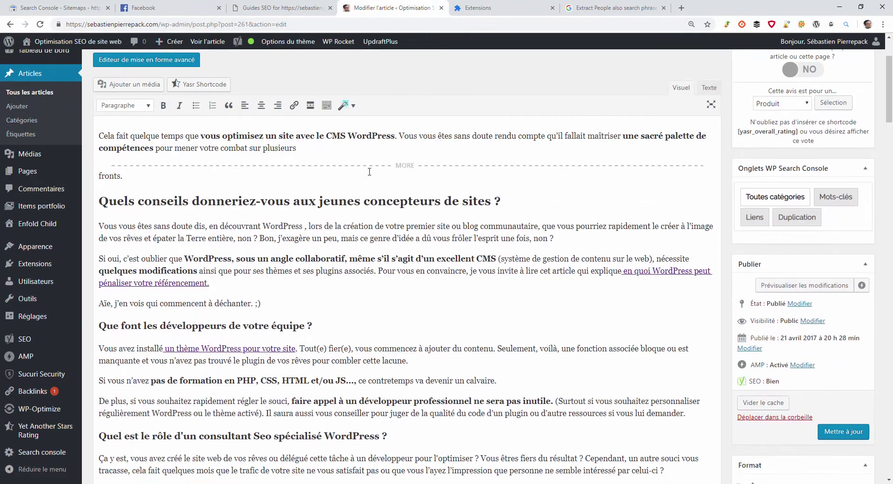
{"action": "scroll", "coordinate": [370, 172], "scroll_direction": "up", "scroll_amount": 3}
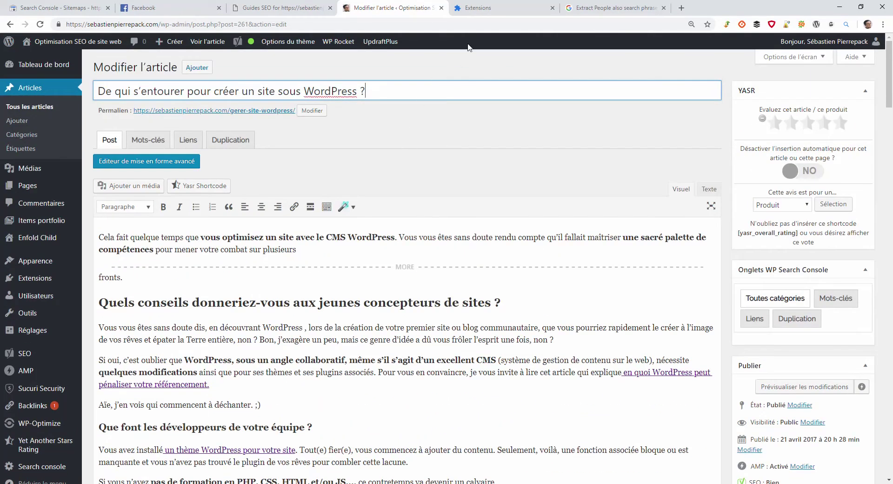
Step: Check the details page of the "Extract People also search phrases in Google" extension, and return to the Google results
{"action": "left_click", "coordinate": [605, 7]}
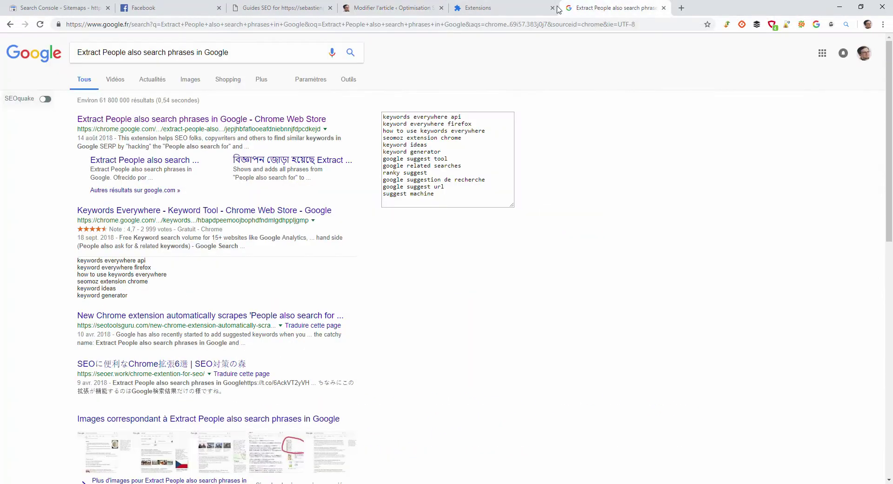
{"action": "left_click", "coordinate": [529, 11]}
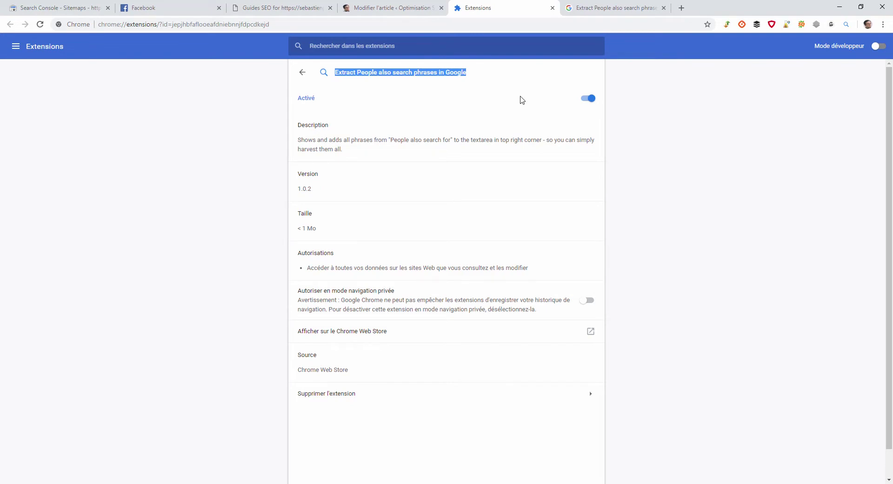
{"action": "left_click", "coordinate": [589, 8]}
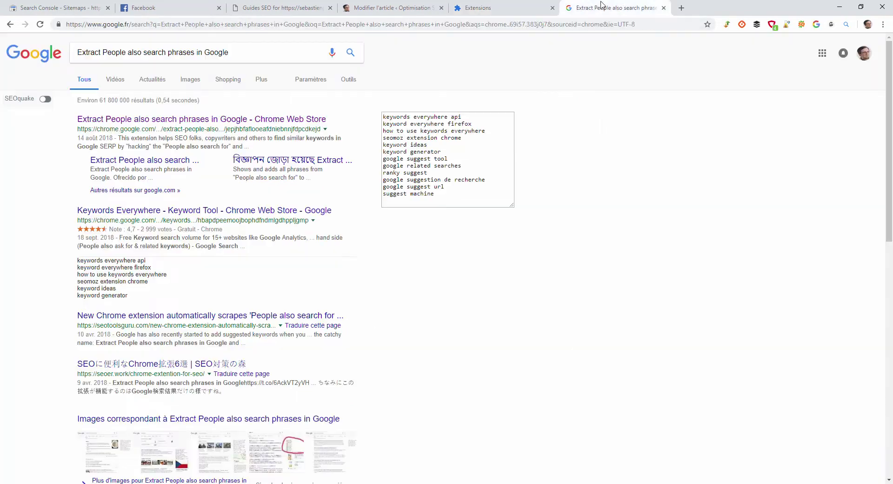
Step: Search Google for "gerer sous wordpress" and close the Facebook page
{"action": "left_click_drag", "start_coordinate": [233, 52], "coordinate": [73, 54]}
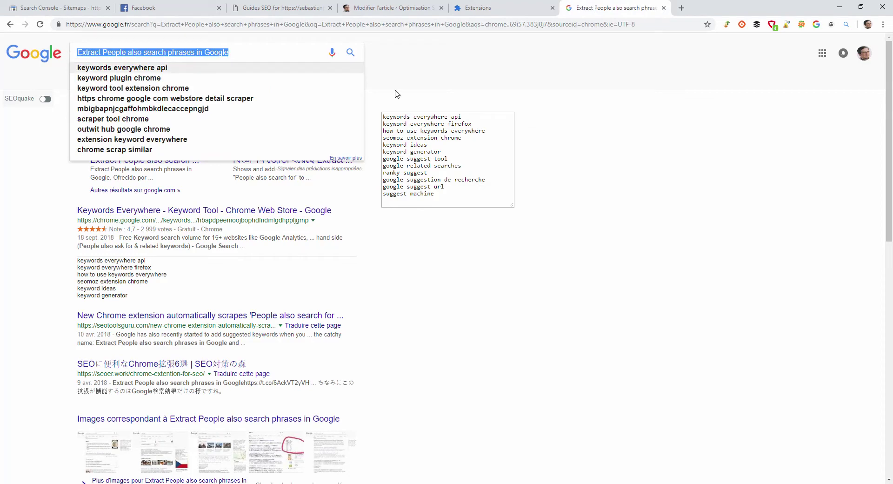
{"action": "key", "text": "BackSpace"}
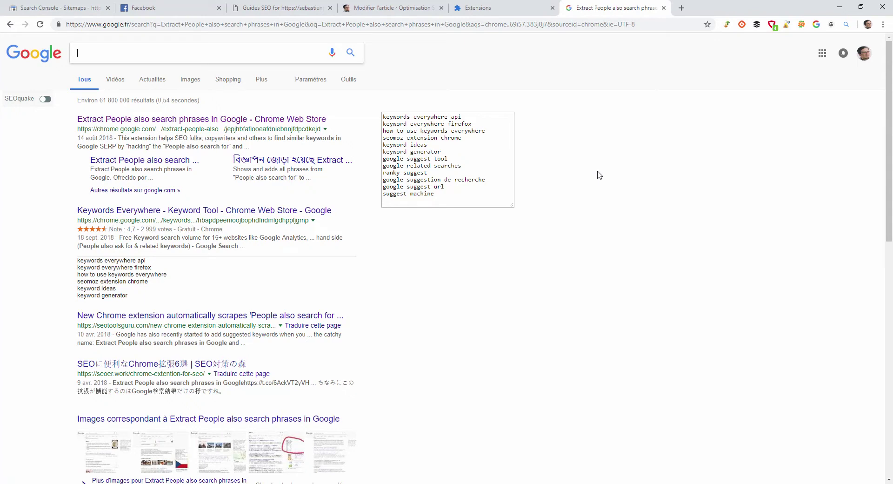
{"action": "type", "text": "gerer s"}
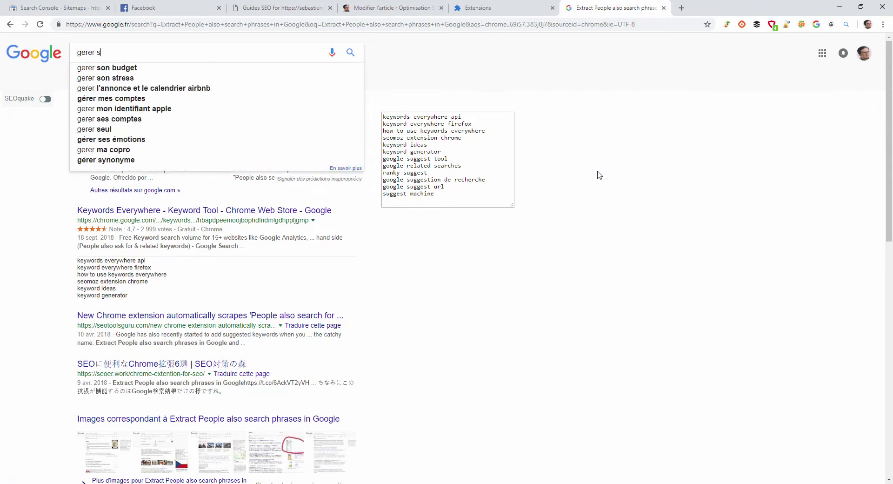
{"action": "type", "text": "ous wordpress"}
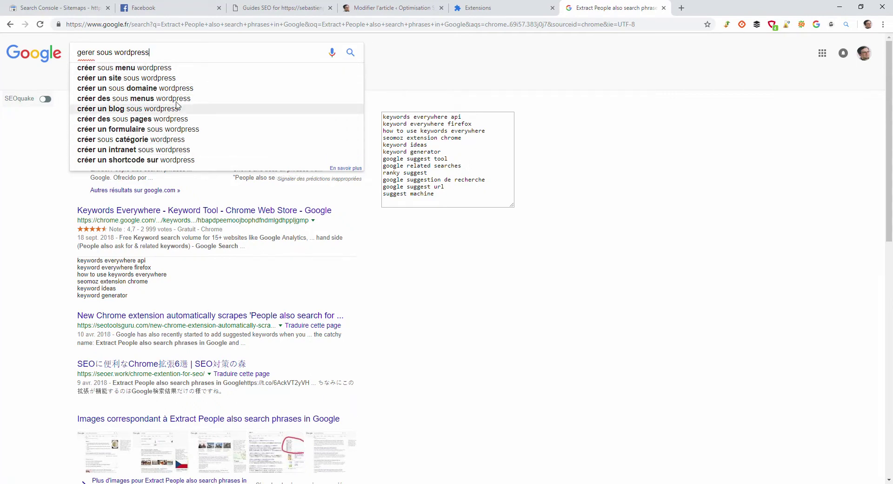
{"action": "left_click", "coordinate": [350, 53]}
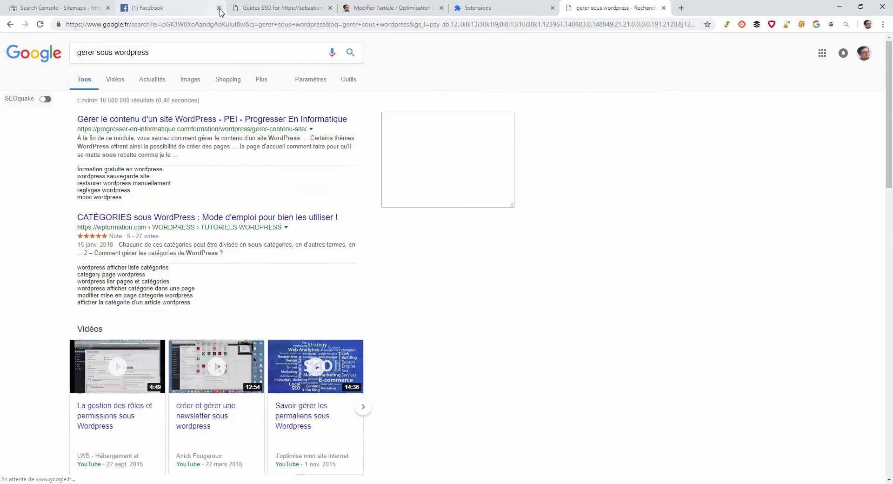
{"action": "left_click", "coordinate": [218, 8]}
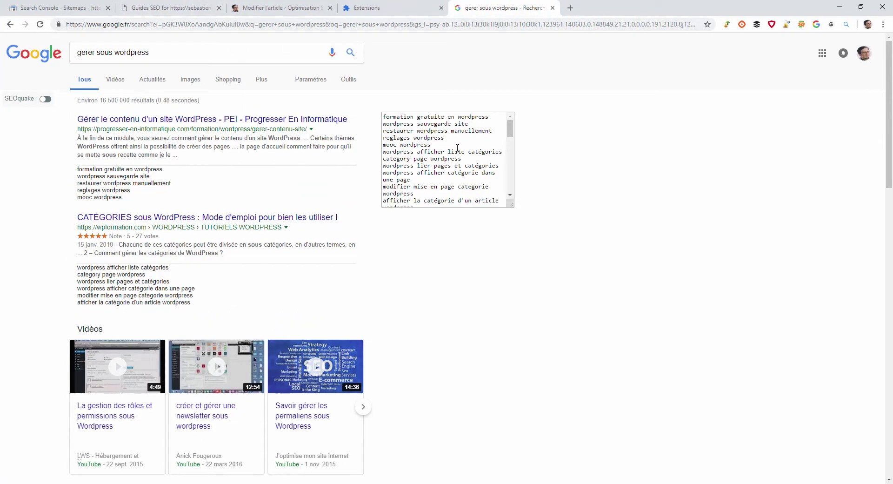
Step: Examine Google's suggestions for the query and the list of related phrases extracted beside the results
{"action": "left_click", "coordinate": [178, 55]}
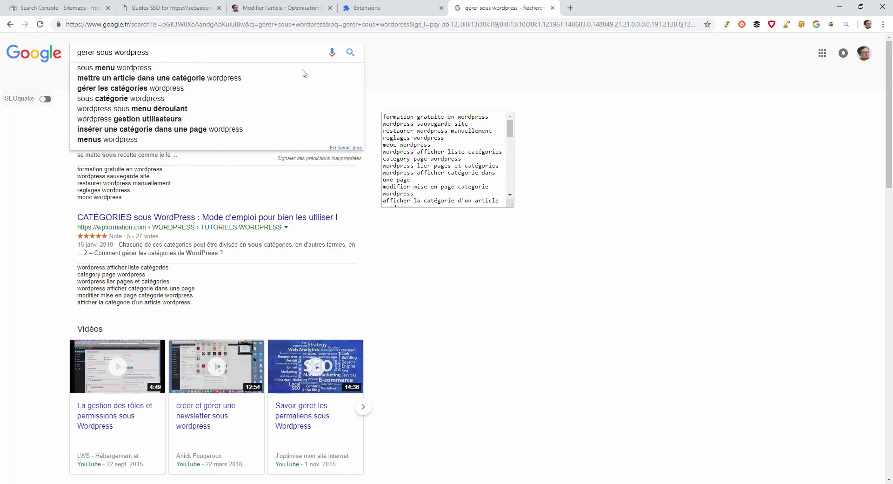
{"action": "left_click", "coordinate": [450, 138]}
{"action": "mouse_move", "coordinate": [510, 130]}
{"action": "left_mouse_down"}
{"action": "mouse_move", "coordinate": [512, 201]}
{"action": "mouse_move", "coordinate": [512, 130]}
{"action": "left_mouse_up"}
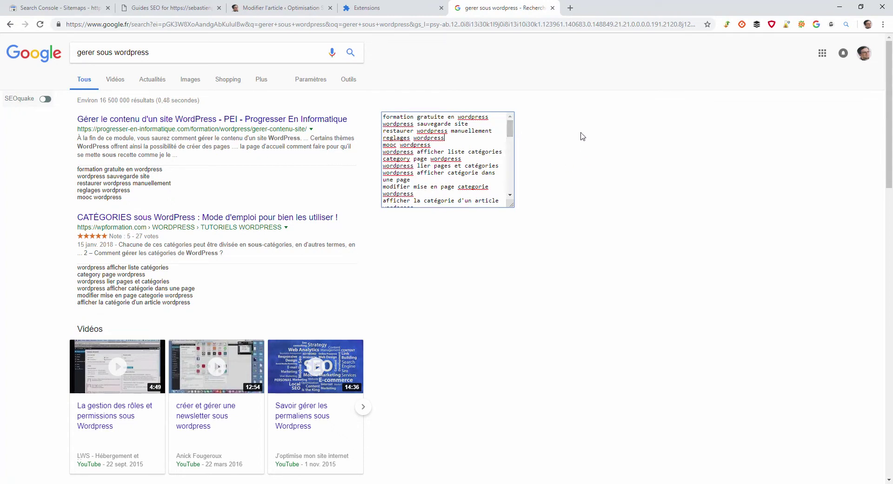
Step: Return to the WordPress article and examine its title, body text and Yoast SEO metadata preview
{"action": "left_click", "coordinate": [307, 9]}
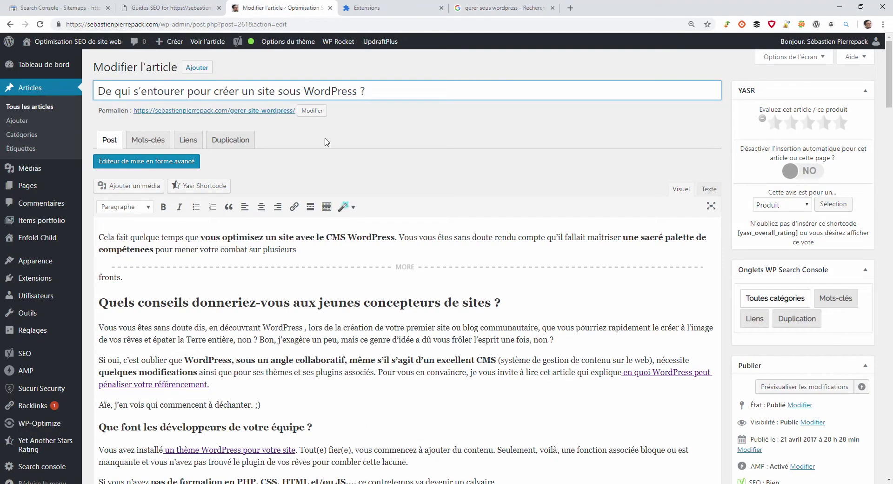
{"action": "scroll", "coordinate": [473, 291], "scroll_direction": "down", "scroll_amount": 2}
{"action": "scroll", "coordinate": [473, 291], "scroll_direction": "up", "scroll_amount": 2}
{"action": "scroll", "coordinate": [442, 213], "scroll_direction": "down", "scroll_amount": 5}
{"action": "scroll", "coordinate": [440, 210], "scroll_direction": "down", "scroll_amount": 12}
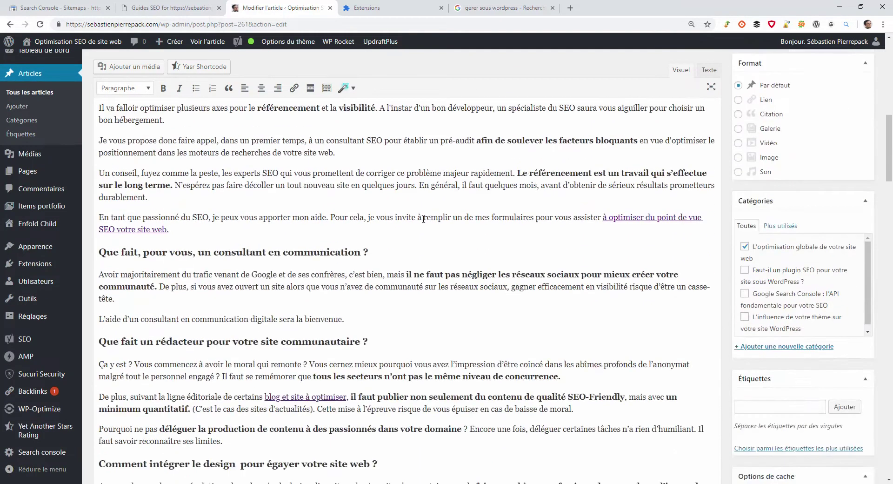
{"action": "scroll", "coordinate": [423, 218], "scroll_direction": "down", "scroll_amount": 4}
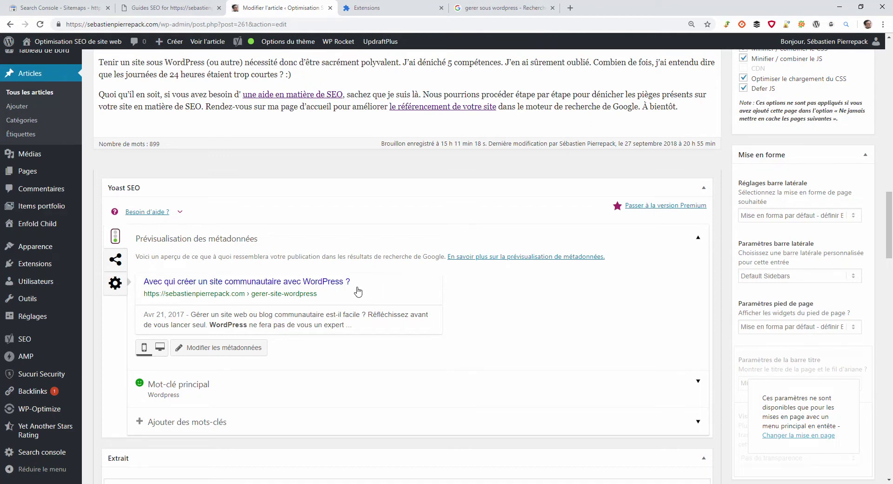
{"action": "scroll", "coordinate": [318, 239], "scroll_direction": "up", "scroll_amount": 8}
{"action": "scroll", "coordinate": [318, 240], "scroll_direction": "up", "scroll_amount": 15}
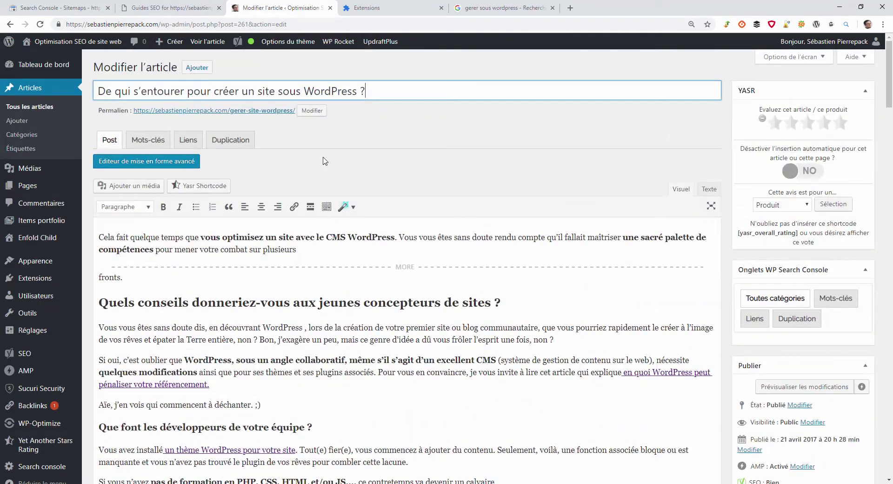
{"action": "scroll", "coordinate": [371, 237], "scroll_direction": "down", "scroll_amount": 13}
{"action": "scroll", "coordinate": [372, 238], "scroll_direction": "down", "scroll_amount": 9}
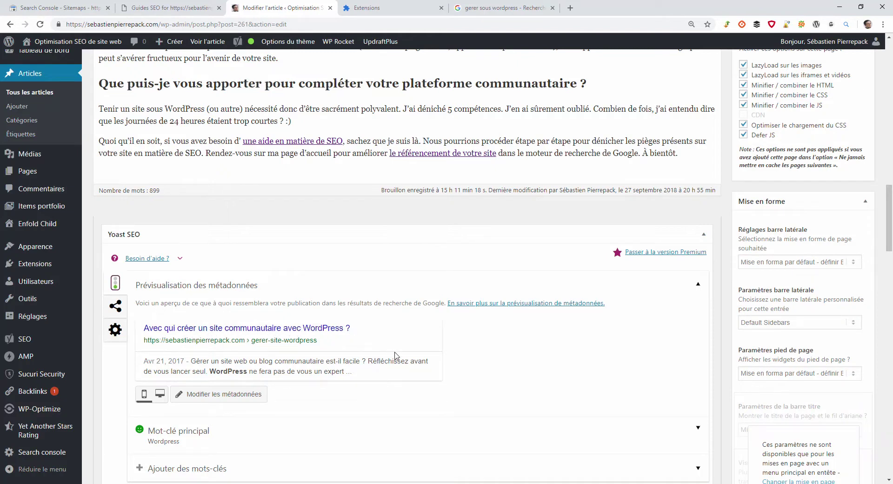
{"action": "scroll", "coordinate": [462, 335], "scroll_direction": "down", "scroll_amount": 1}
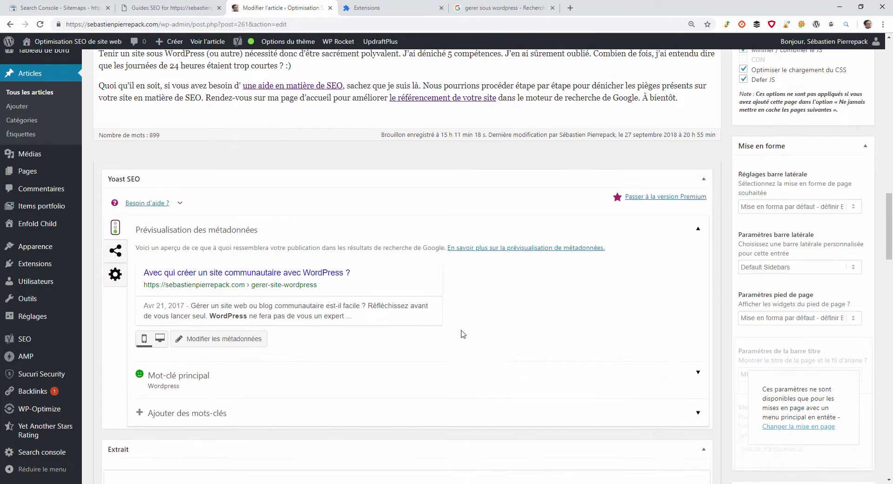
{"action": "scroll", "coordinate": [462, 333], "scroll_direction": "down", "scroll_amount": 2}
{"action": "scroll", "coordinate": [461, 319], "scroll_direction": "up", "scroll_amount": 5}
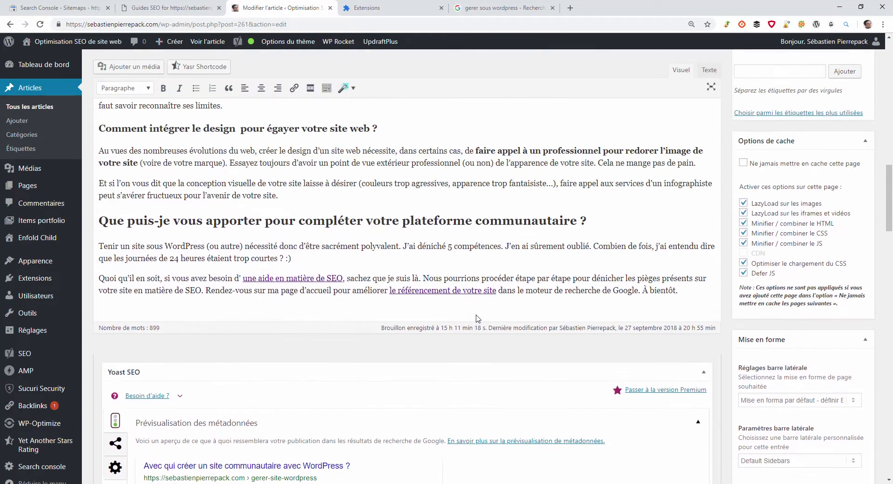
{"action": "scroll", "coordinate": [478, 319], "scroll_direction": "up", "scroll_amount": 4}
Step: Switch to Mitambo, open the SEO guide "créer un site communautaire avec wordpress" and review its scores, first 10 links and co-occurrences
{"action": "left_click", "coordinate": [190, 5]}
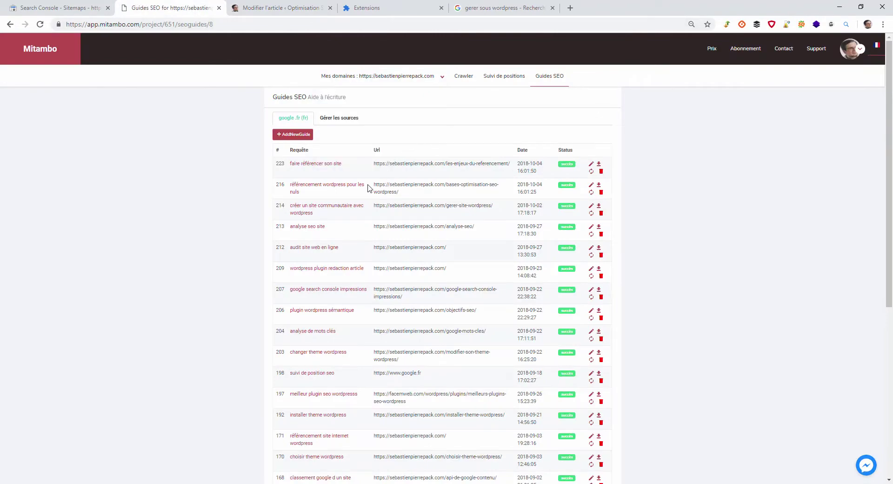
{"action": "left_click", "coordinate": [352, 210]}
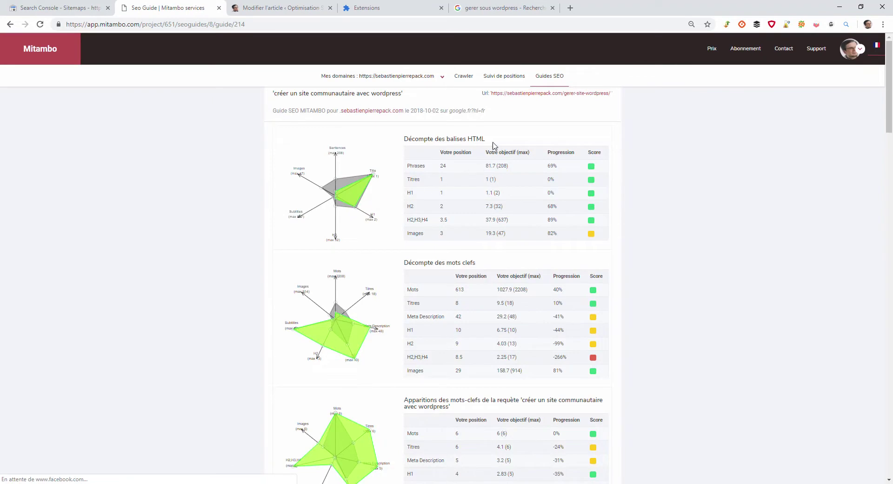
{"action": "scroll", "coordinate": [629, 131], "scroll_direction": "down", "scroll_amount": 1}
{"action": "scroll", "coordinate": [629, 135], "scroll_direction": "down", "scroll_amount": 7}
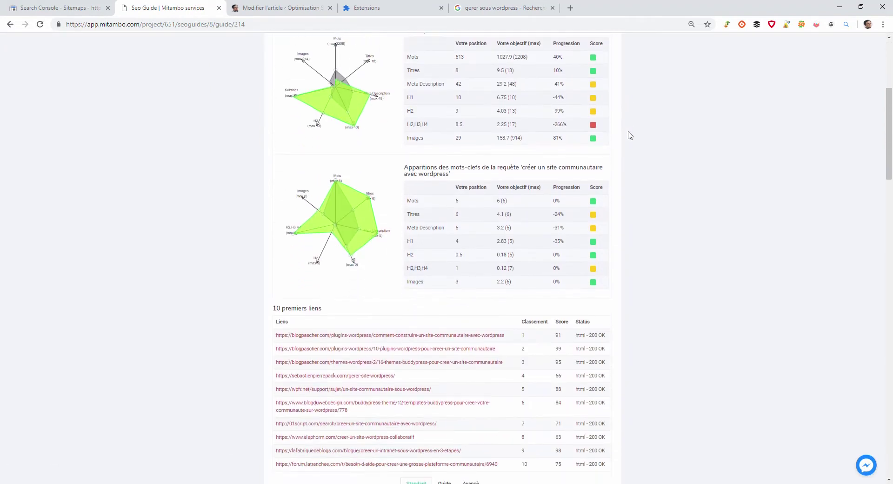
{"action": "scroll", "coordinate": [630, 136], "scroll_direction": "down", "scroll_amount": 4}
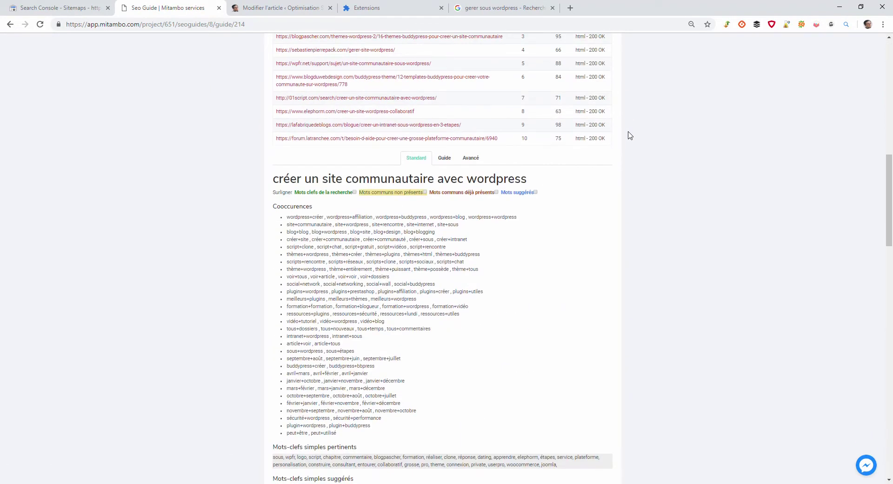
Step: Show the guide's advanced analysis and compare the page's single-keyword densities with the top 10 averages, including "communautaire" and "communauté"
{"action": "left_click", "coordinate": [472, 157]}
{"action": "scroll", "coordinate": [527, 198], "scroll_direction": "down", "scroll_amount": 1}
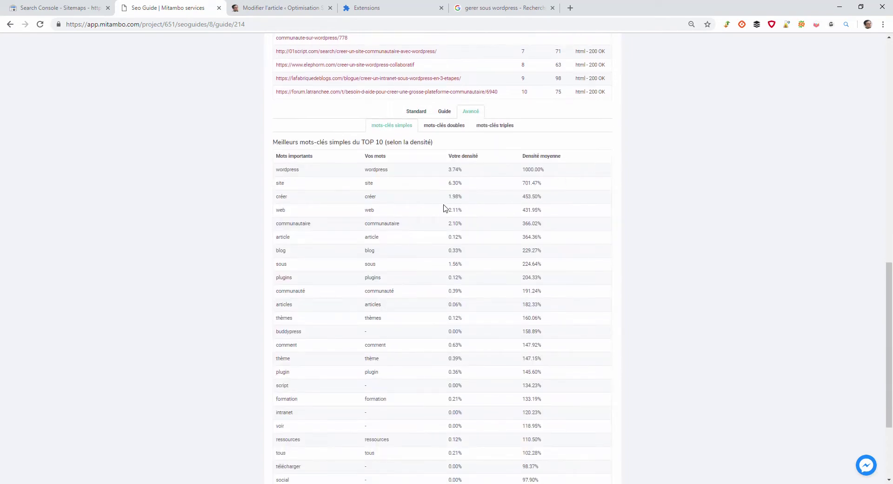
{"action": "scroll", "coordinate": [444, 208], "scroll_direction": "down", "scroll_amount": 1}
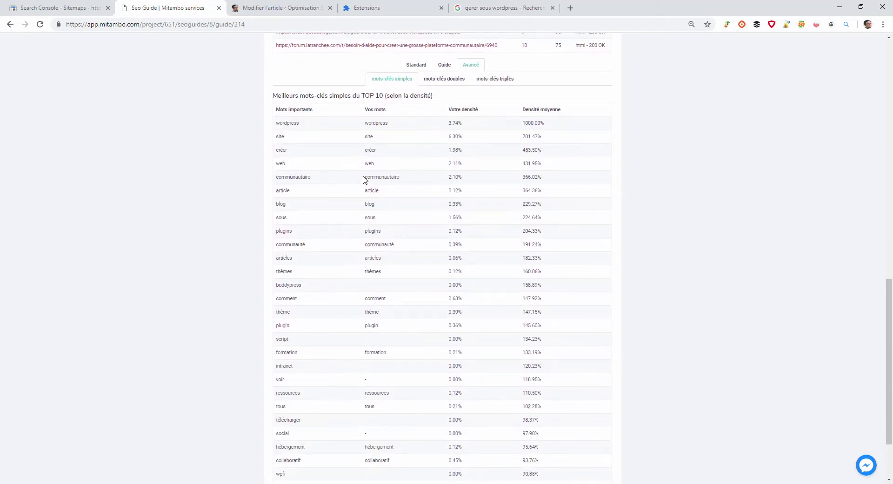
{"action": "left_click_drag", "start_coordinate": [364, 179], "coordinate": [395, 177]}
{"action": "left_click_drag", "start_coordinate": [365, 245], "coordinate": [405, 247]}
{"action": "scroll", "coordinate": [409, 244], "scroll_direction": "down", "scroll_amount": 1}
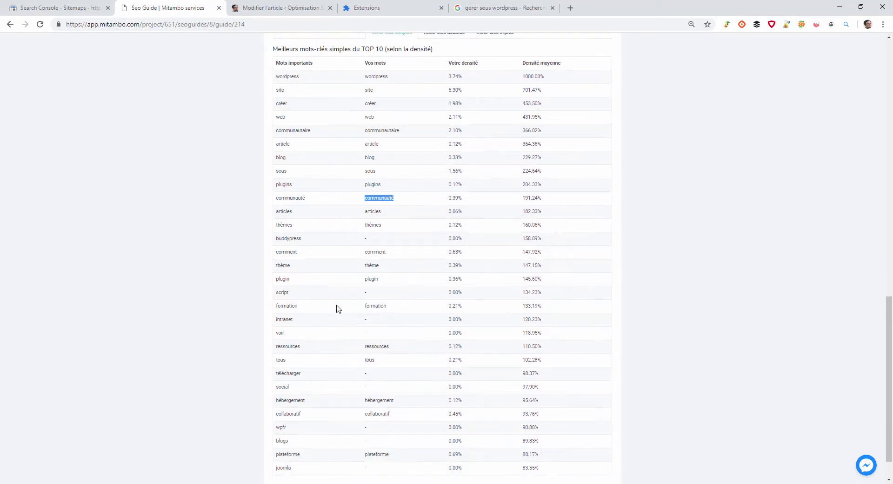
{"action": "scroll", "coordinate": [342, 311], "scroll_direction": "down", "scroll_amount": 1}
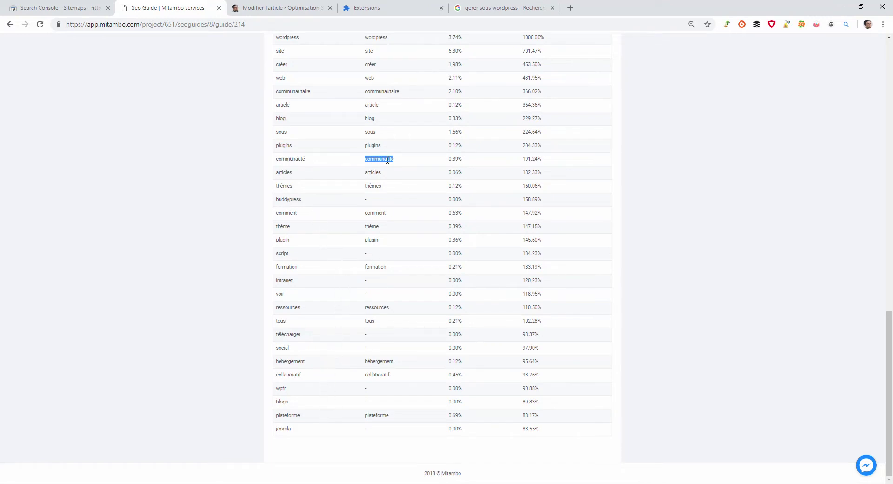
{"action": "scroll", "coordinate": [395, 170], "scroll_direction": "up", "scroll_amount": 3}
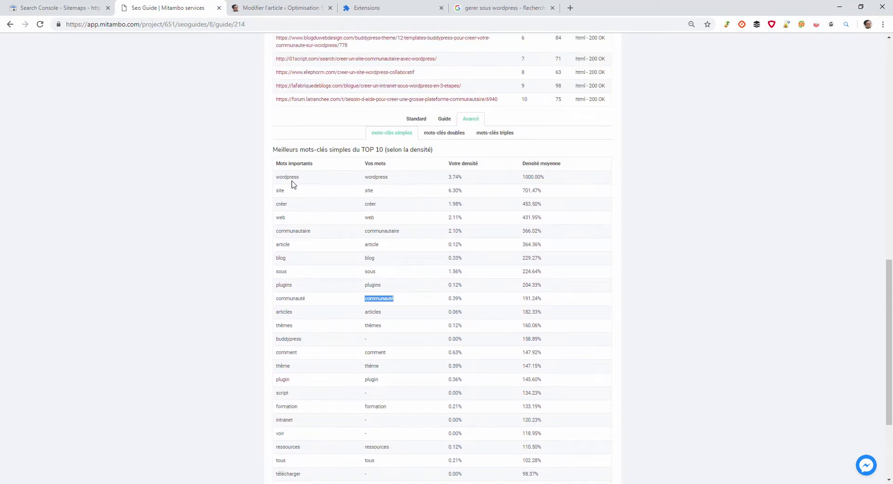
{"action": "left_click_drag", "start_coordinate": [274, 178], "coordinate": [556, 302]}
{"action": "left_click", "coordinate": [669, 265]}
{"action": "scroll", "coordinate": [645, 257], "scroll_direction": "down", "scroll_amount": 3}
{"action": "scroll", "coordinate": [585, 268], "scroll_direction": "up", "scroll_amount": 2}
{"action": "scroll", "coordinate": [564, 259], "scroll_direction": "up", "scroll_amount": 2}
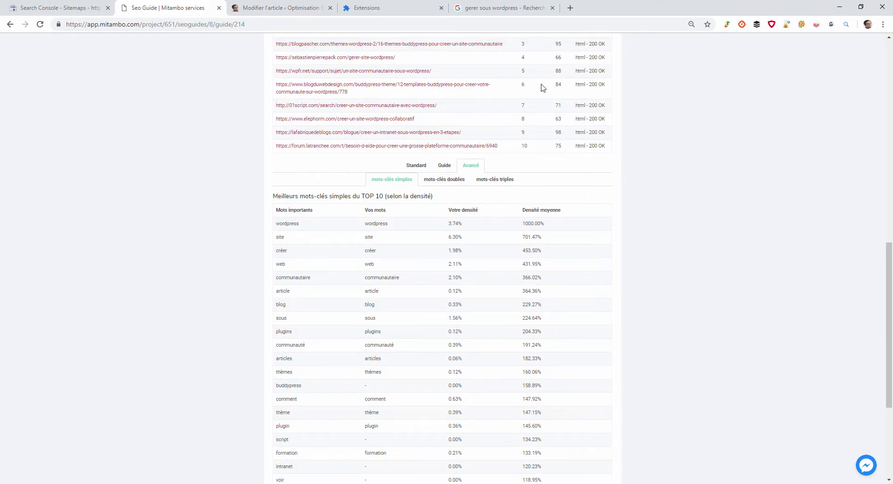
Step: Switch to the WordPress article, review its section headings and compare them with the related phrases extracted on the Google results page
{"action": "left_click", "coordinate": [282, 8]}
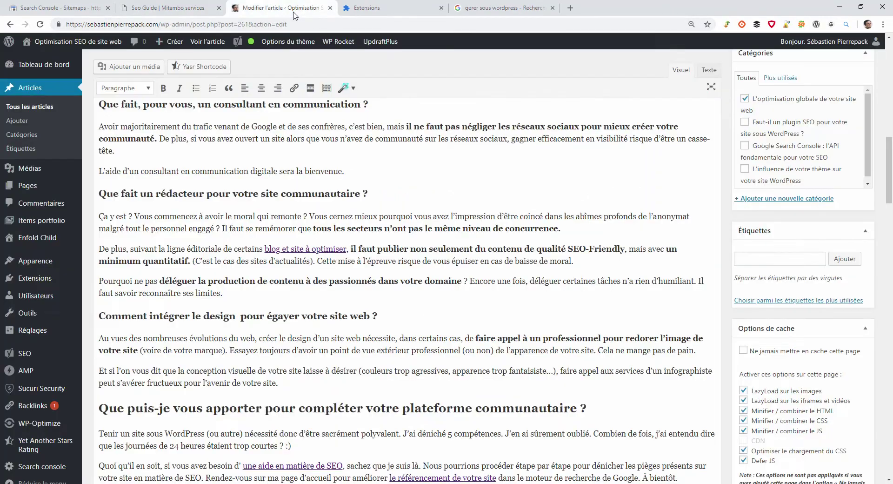
{"action": "scroll", "coordinate": [474, 305], "scroll_direction": "down", "scroll_amount": 5}
{"action": "scroll", "coordinate": [461, 153], "scroll_direction": "up", "scroll_amount": 6}
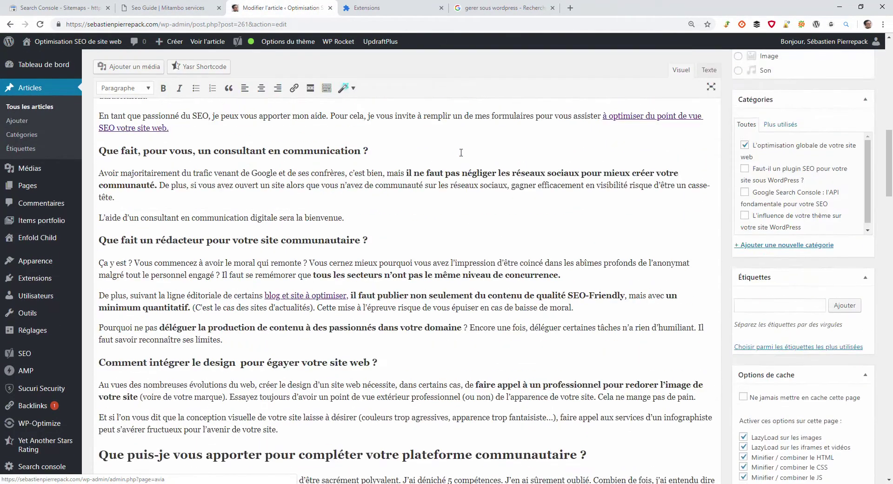
{"action": "left_click", "coordinate": [494, 8]}
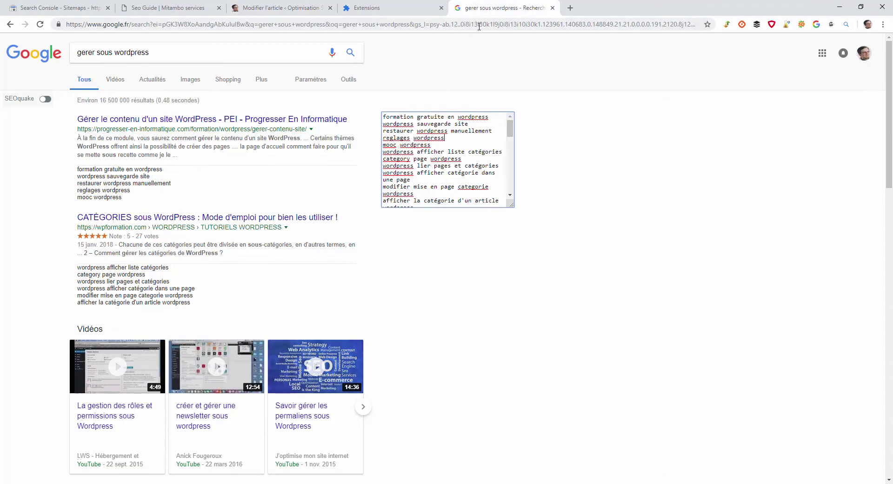
{"action": "left_click", "coordinate": [384, 9]}
{"action": "left_click", "coordinate": [279, 8]}
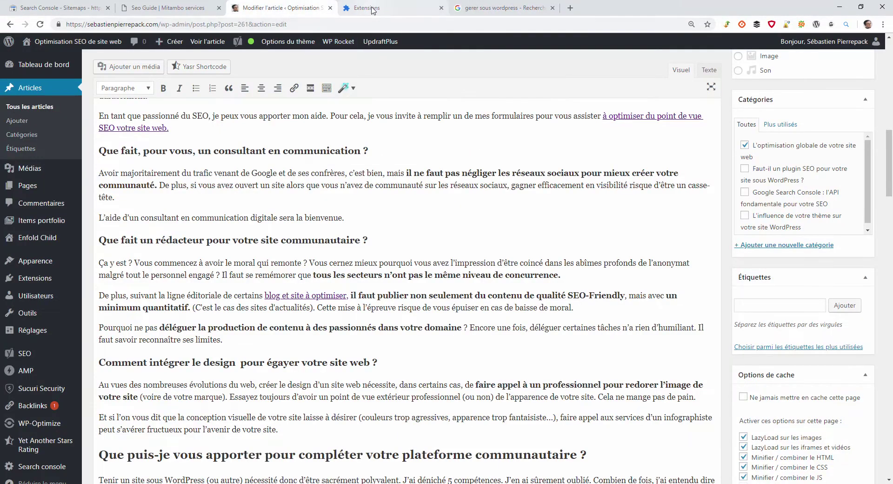
Step: Show the Mitambo guide's two-word keyword densities and highlight "site communautaire" among the important words
{"action": "left_click", "coordinate": [185, 10]}
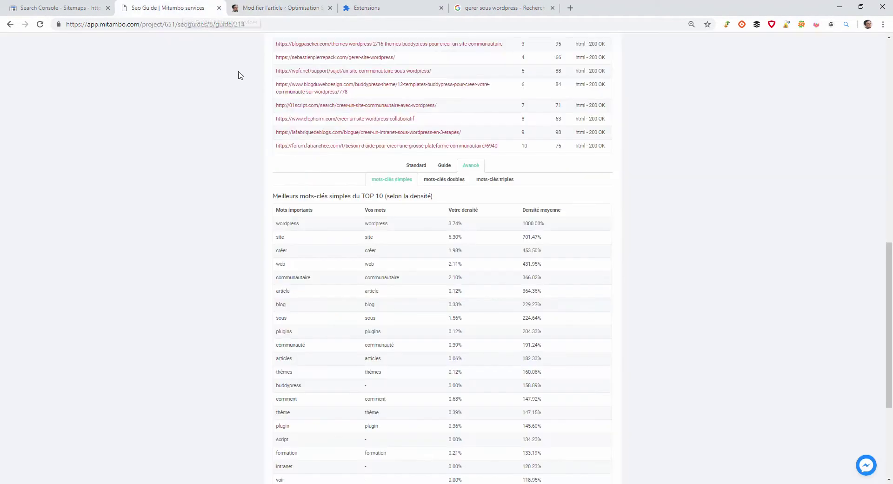
{"action": "left_click", "coordinate": [453, 179]}
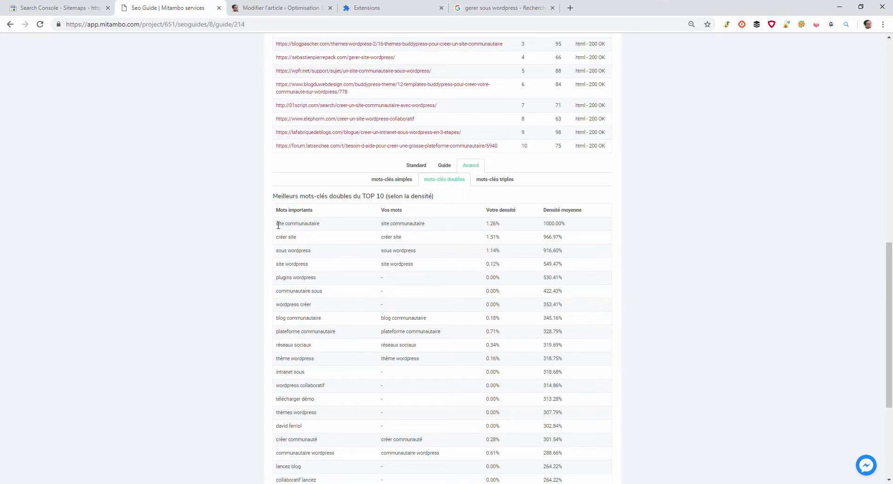
{"action": "left_click_drag", "start_coordinate": [291, 225], "coordinate": [324, 227]}
{"action": "scroll", "coordinate": [336, 227], "scroll_direction": "up", "scroll_amount": 10}
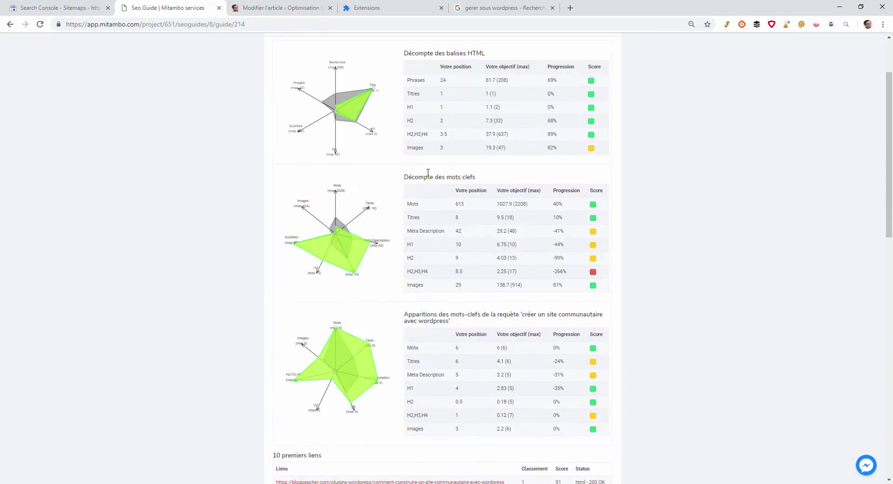
Step: Return to the WordPress article and review its subheadings, highlighting the end of "Que fait un rédacteur pour votre site communautaire ?"
{"action": "left_click", "coordinate": [284, 7]}
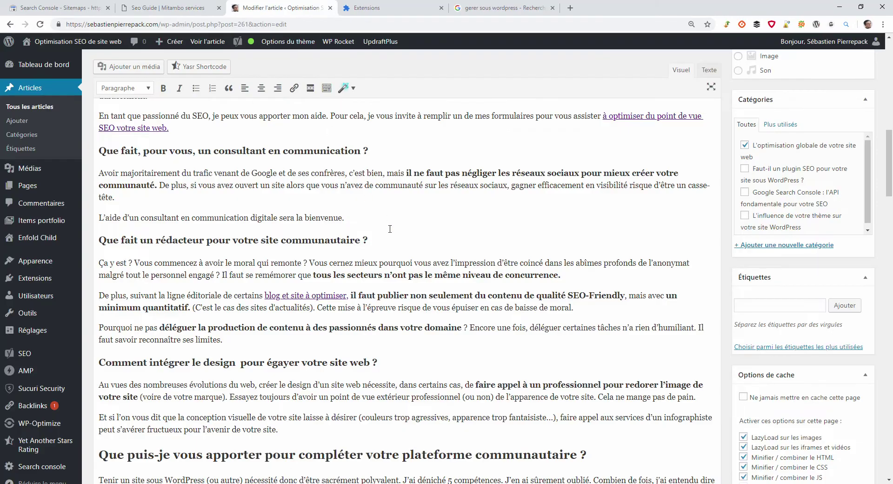
{"action": "scroll", "coordinate": [374, 233], "scroll_direction": "up", "scroll_amount": 10}
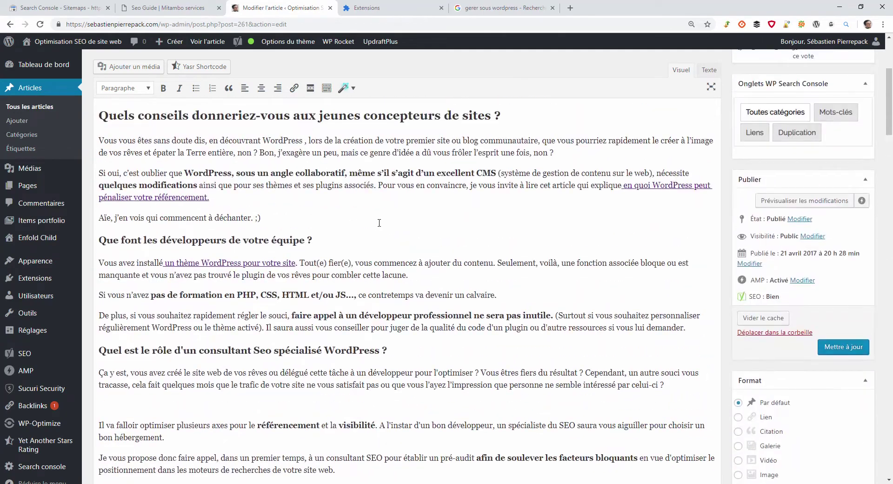
{"action": "scroll", "coordinate": [386, 212], "scroll_direction": "down", "scroll_amount": 14}
{"action": "scroll", "coordinate": [354, 230], "scroll_direction": "up", "scroll_amount": 2}
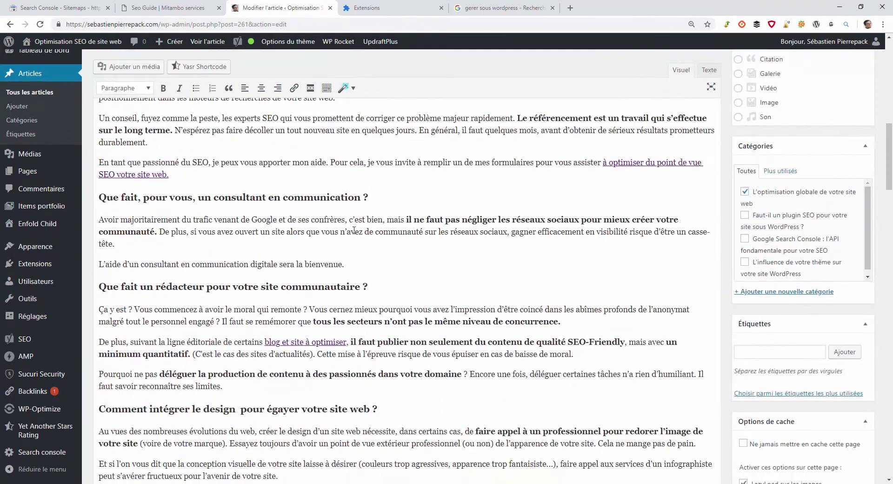
{"action": "left_click_drag", "start_coordinate": [371, 287], "coordinate": [232, 290]}
{"action": "left_click", "coordinate": [399, 262]}
{"action": "scroll", "coordinate": [419, 242], "scroll_direction": "up", "scroll_amount": 3}
Step: Revisit the phrase extraction extension and Google results, and examine the page's own two-word keywords in the Mitambo guide, highlighting the upper rows
{"action": "left_click", "coordinate": [397, 7]}
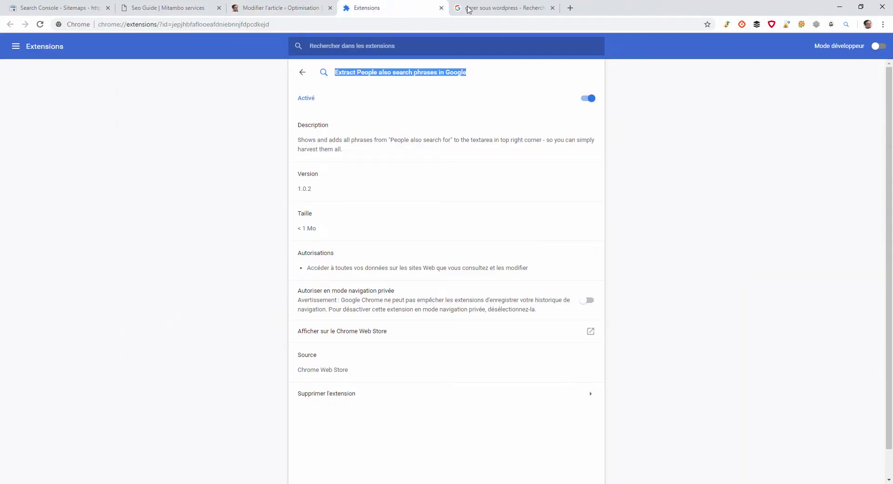
{"action": "left_click", "coordinate": [470, 8]}
{"action": "left_click", "coordinate": [270, 10]}
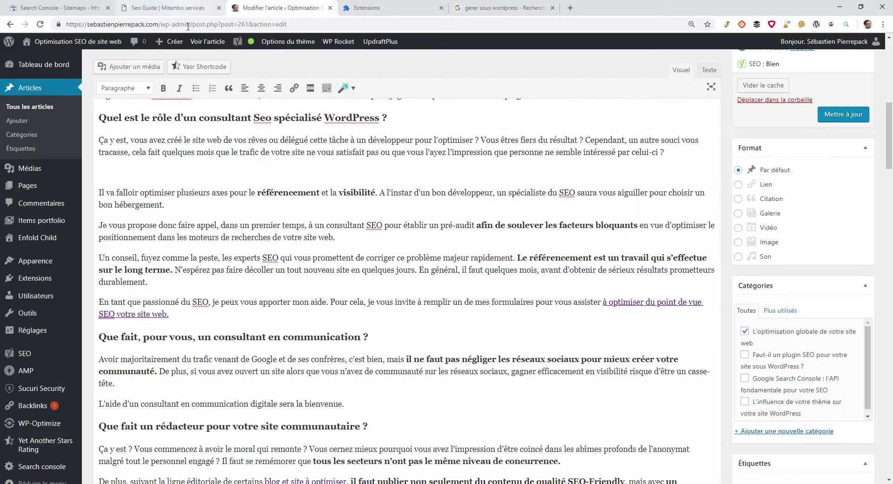
{"action": "left_click", "coordinate": [183, 8]}
{"action": "scroll", "coordinate": [456, 242], "scroll_direction": "down", "scroll_amount": 7}
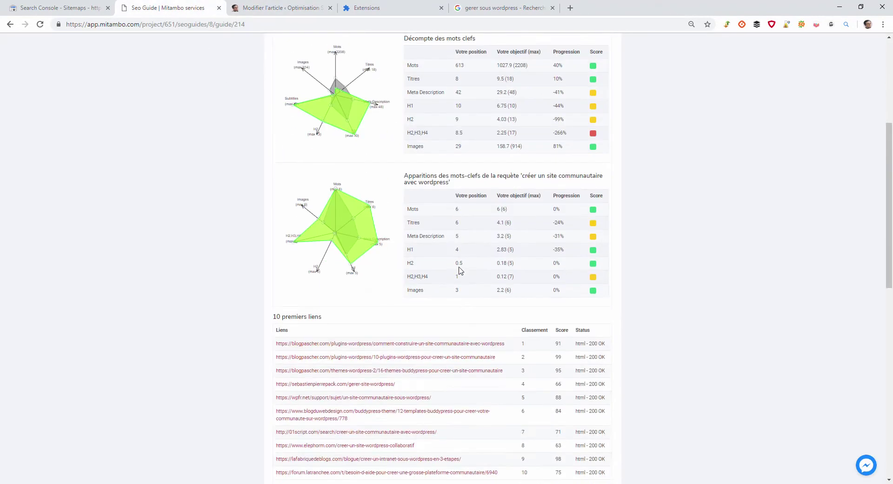
{"action": "scroll", "coordinate": [470, 279], "scroll_direction": "up", "scroll_amount": 4}
{"action": "scroll", "coordinate": [474, 288], "scroll_direction": "down", "scroll_amount": 6}
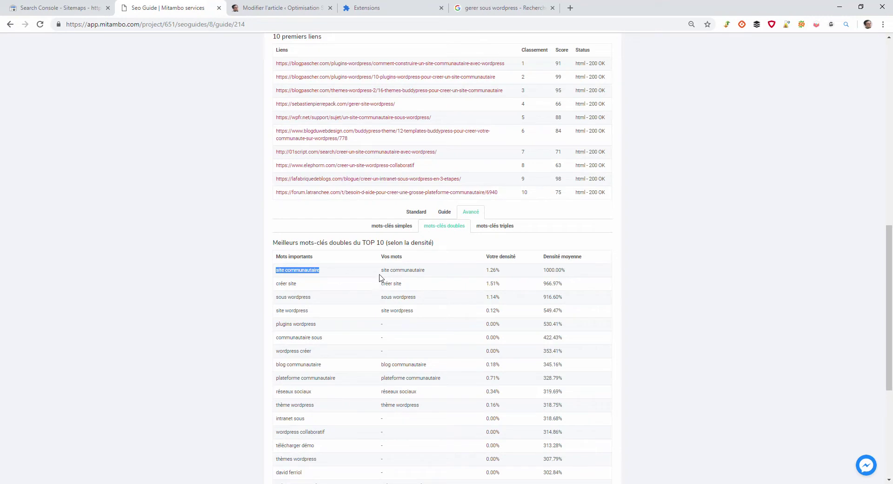
{"action": "left_click_drag", "start_coordinate": [380, 274], "coordinate": [429, 353]}
{"action": "left_click", "coordinate": [433, 325]}
Step: Review the guide's full single-keyword density list and compare it with the two-word keyword list
{"action": "left_click", "coordinate": [392, 226]}
{"action": "scroll", "coordinate": [395, 316], "scroll_direction": "down", "scroll_amount": 5}
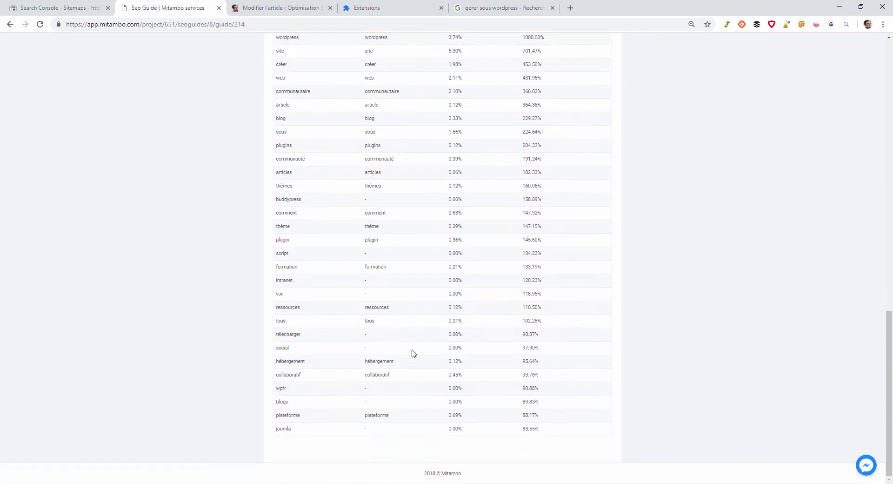
{"action": "scroll", "coordinate": [413, 353], "scroll_direction": "up", "scroll_amount": 7}
{"action": "left_click", "coordinate": [443, 320]}
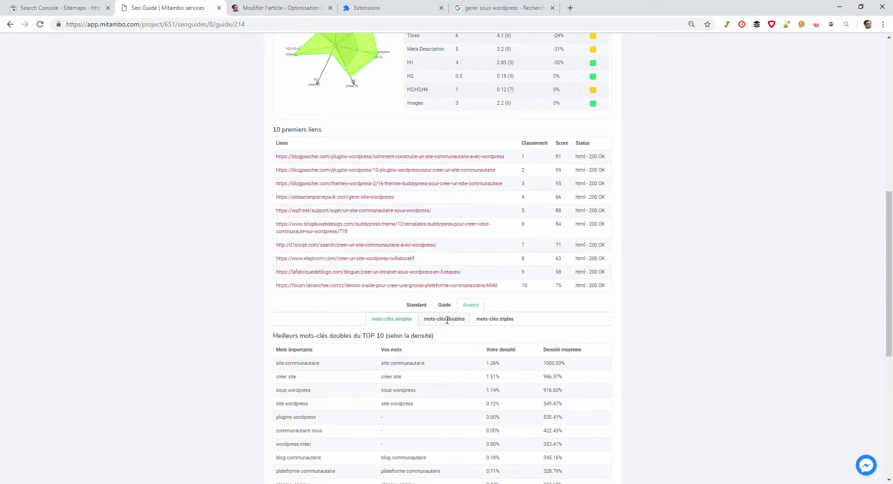
{"action": "scroll", "coordinate": [433, 343], "scroll_direction": "down", "scroll_amount": 3}
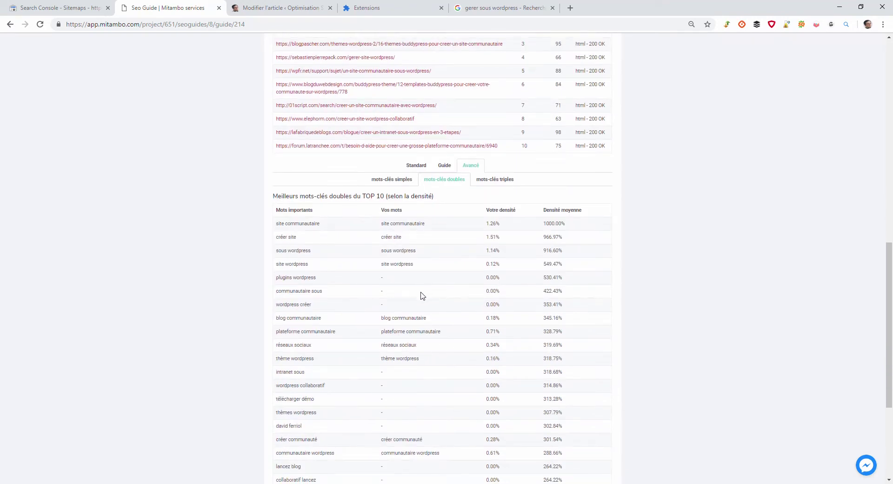
Step: Go back to the start of the Mitambo guide and highlight its query "créer un site communautaire avec wordpress"
{"action": "scroll", "coordinate": [431, 331], "scroll_direction": "up", "scroll_amount": 3}
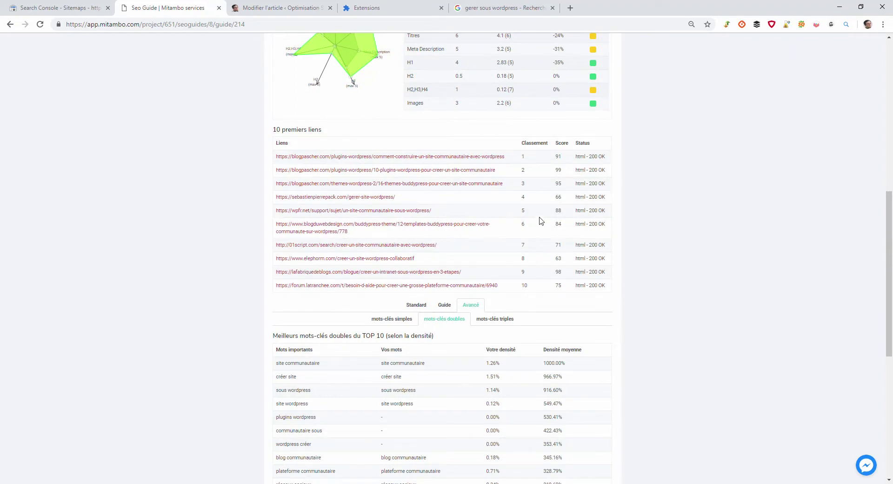
{"action": "scroll", "coordinate": [540, 221], "scroll_direction": "up", "scroll_amount": 9}
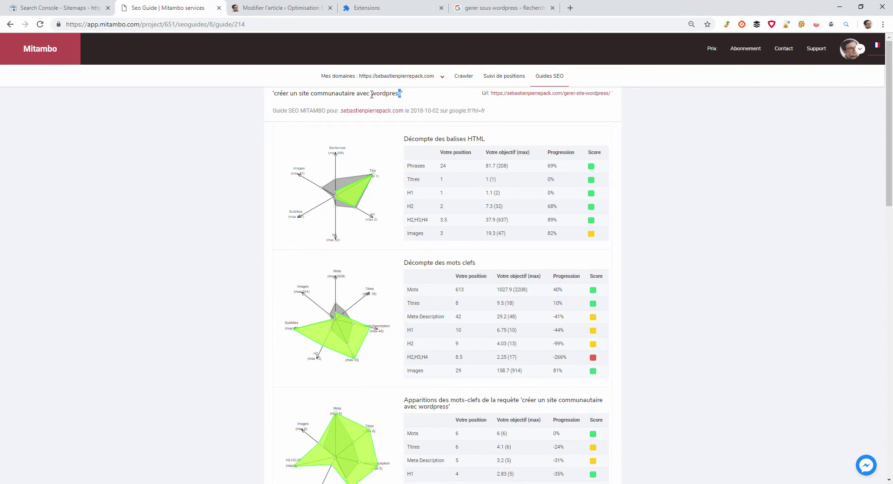
{"action": "left_click_drag", "start_coordinate": [372, 95], "coordinate": [278, 94]}
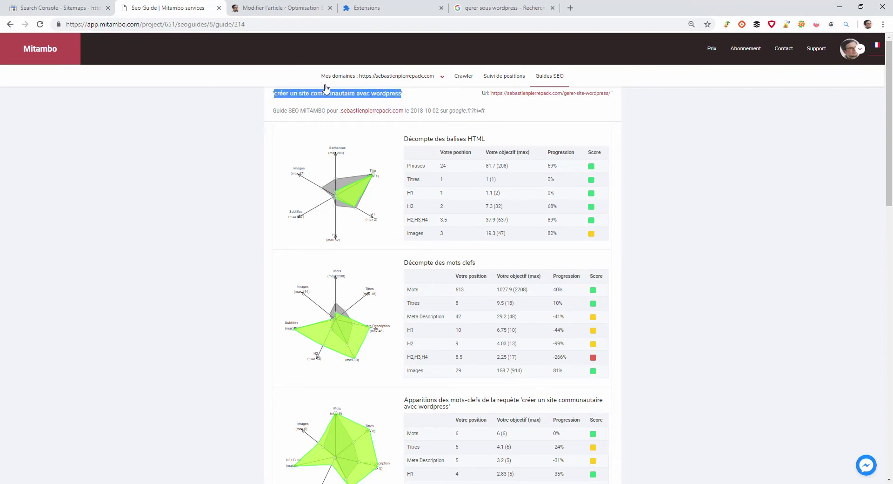
Step: Switch to the WordPress article and check its subheadings, highlighting "spécialisé WordPress ?" in the SEO consultant heading
{"action": "left_click", "coordinate": [292, 13]}
{"action": "scroll", "coordinate": [352, 266], "scroll_direction": "down", "scroll_amount": 1}
{"action": "scroll", "coordinate": [419, 209], "scroll_direction": "up", "scroll_amount": 5}
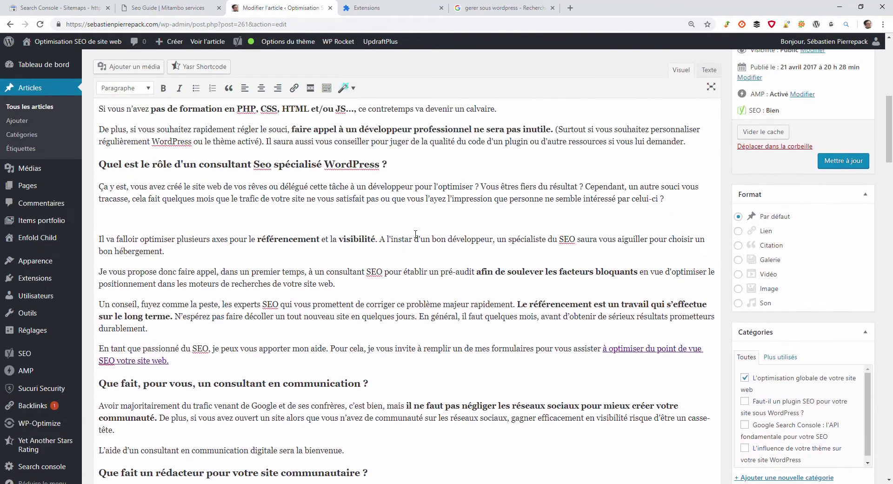
{"action": "left_click", "coordinate": [433, 191]}
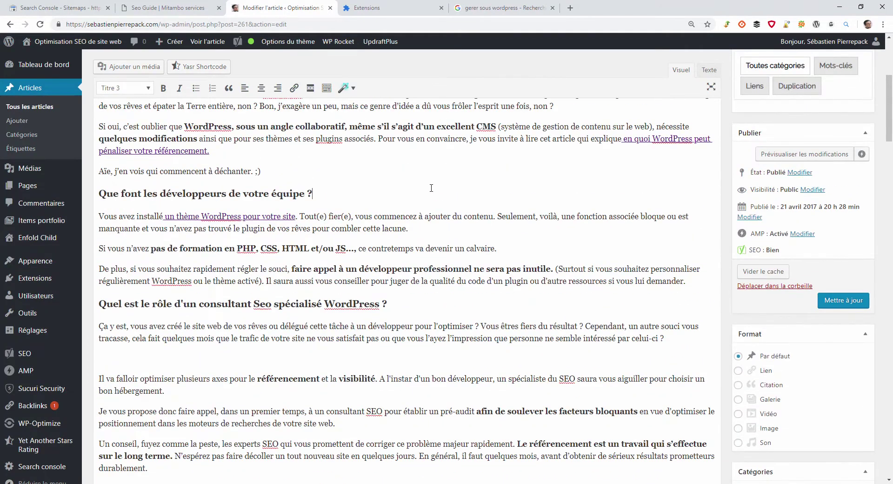
{"action": "left_click", "coordinate": [427, 217]}
{"action": "left_click_drag", "start_coordinate": [391, 305], "coordinate": [281, 308]}
Step: Return to the two-word keyword table in the Mitambo guide and highlight "blog communautaire" among the page's own words
{"action": "left_click", "coordinate": [168, 8]}
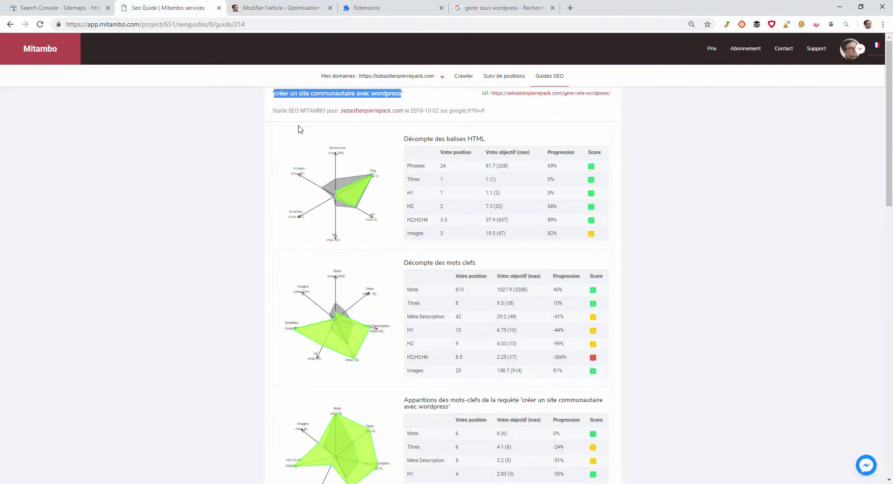
{"action": "scroll", "coordinate": [493, 219], "scroll_direction": "down", "scroll_amount": 8}
{"action": "scroll", "coordinate": [508, 258], "scroll_direction": "down", "scroll_amount": 3}
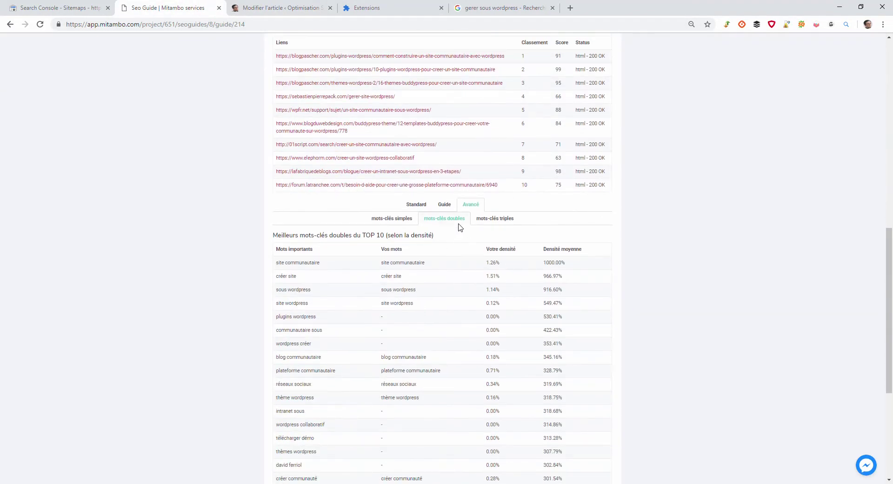
{"action": "scroll", "coordinate": [450, 222], "scroll_direction": "down", "scroll_amount": 3}
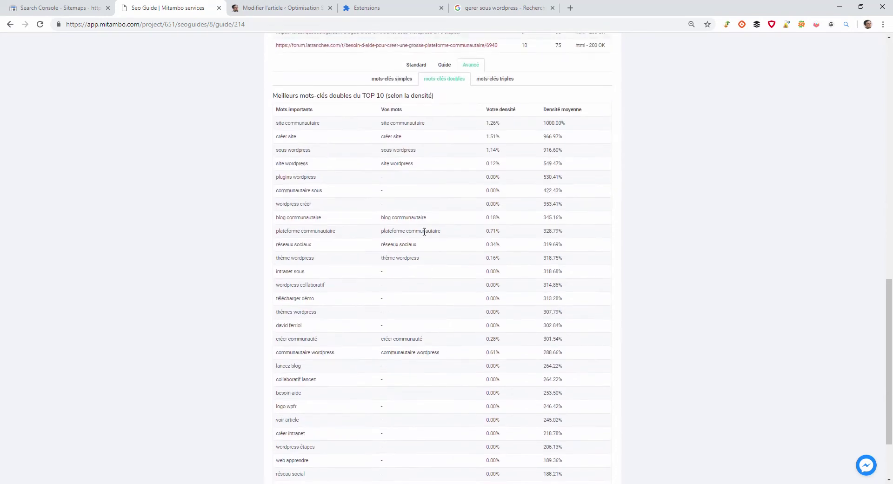
{"action": "left_click_drag", "start_coordinate": [427, 219], "coordinate": [377, 219]}
Step: Open the WordPress article's Yoast SEO metadata editor and examine the meta title, slug and meta description
{"action": "left_click", "coordinate": [288, 8]}
{"action": "scroll", "coordinate": [390, 245], "scroll_direction": "down", "scroll_amount": 20}
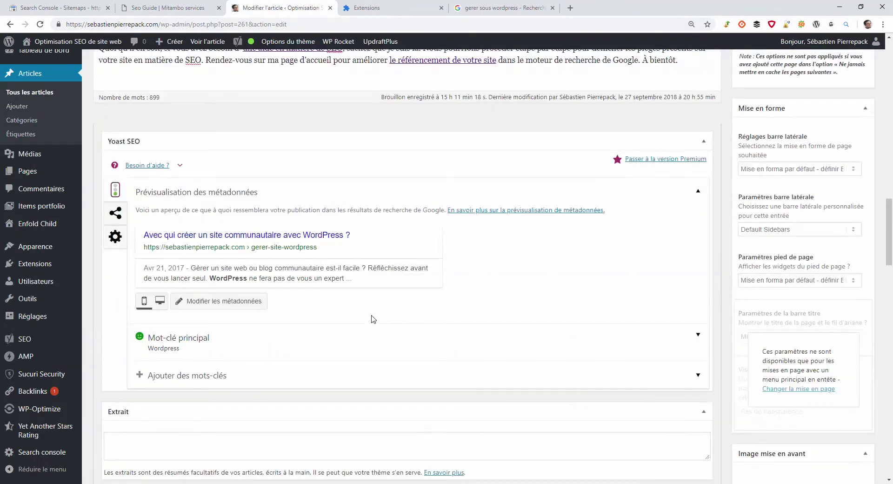
{"action": "left_click", "coordinate": [366, 278]}
{"action": "scroll", "coordinate": [402, 325], "scroll_direction": "down", "scroll_amount": 3}
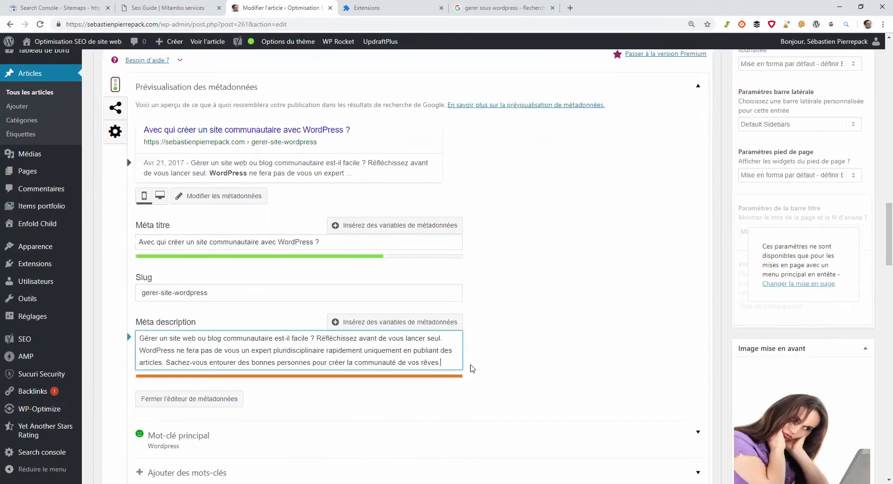
{"action": "scroll", "coordinate": [410, 316], "scroll_direction": "up", "scroll_amount": 4}
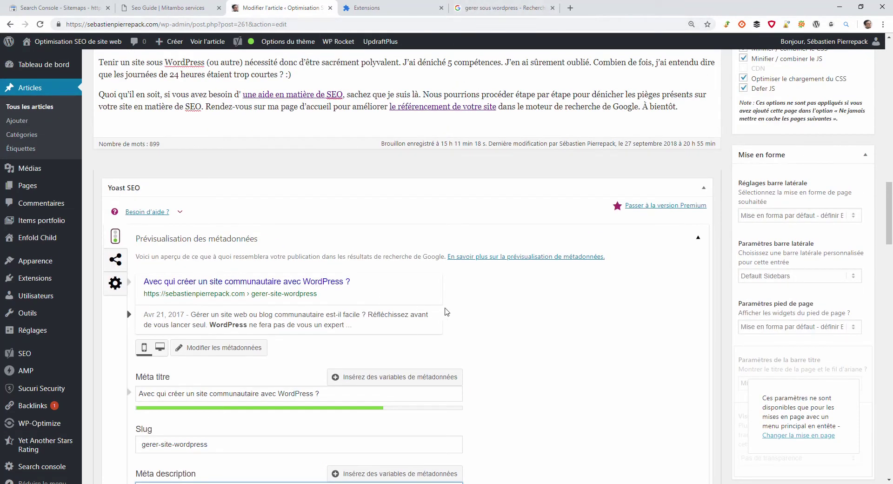
{"action": "scroll", "coordinate": [333, 38], "scroll_direction": "down", "scroll_amount": 1}
Step: Show the single-keyword densities in the Mitambo guide and highlight the table rows from "wordpress" to "plugins"
{"action": "left_click", "coordinate": [191, 4]}
{"action": "scroll", "coordinate": [367, 160], "scroll_direction": "up", "scroll_amount": 1}
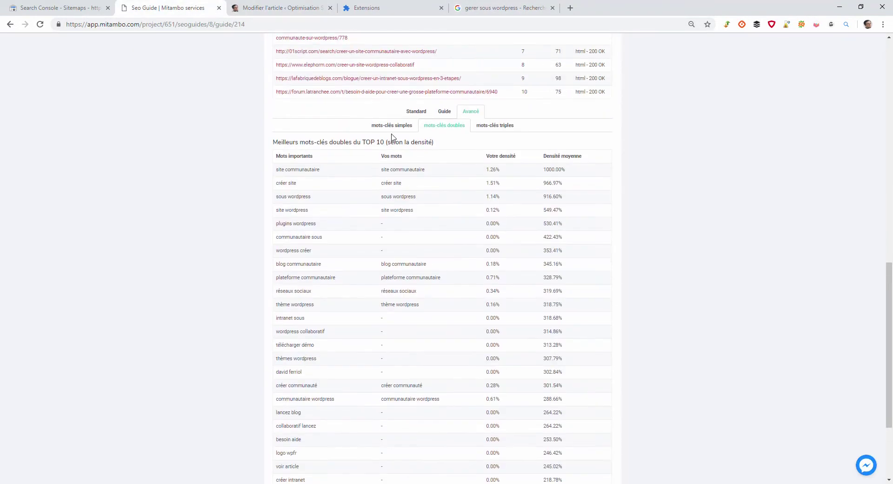
{"action": "left_click", "coordinate": [398, 125]}
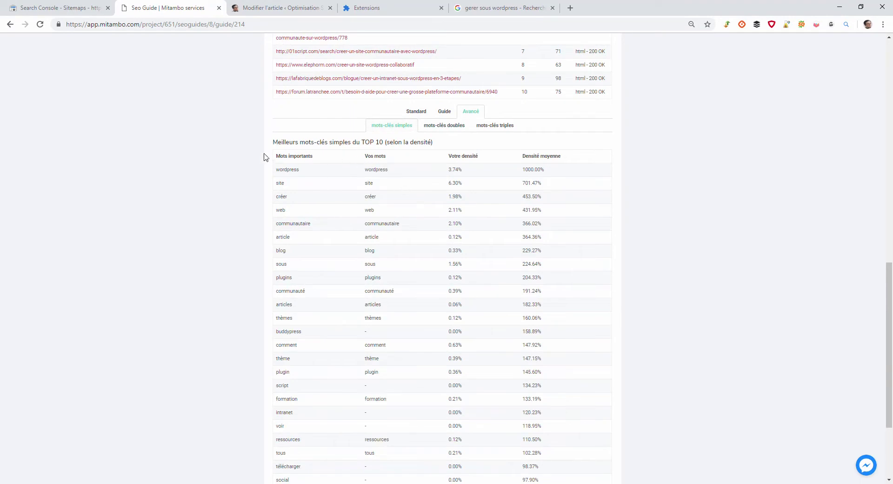
{"action": "left_click_drag", "start_coordinate": [268, 155], "coordinate": [432, 284]}
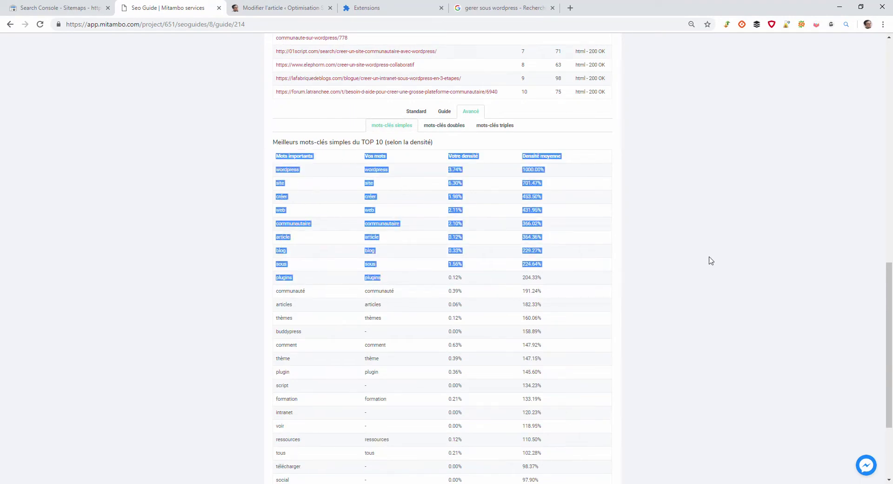
{"action": "left_click", "coordinate": [727, 244]}
Step: Compare the extracted Google phrases and Mitambo keywords with the meta title and meta description in the article's Yoast SEO editor
{"action": "left_click", "coordinate": [499, 12]}
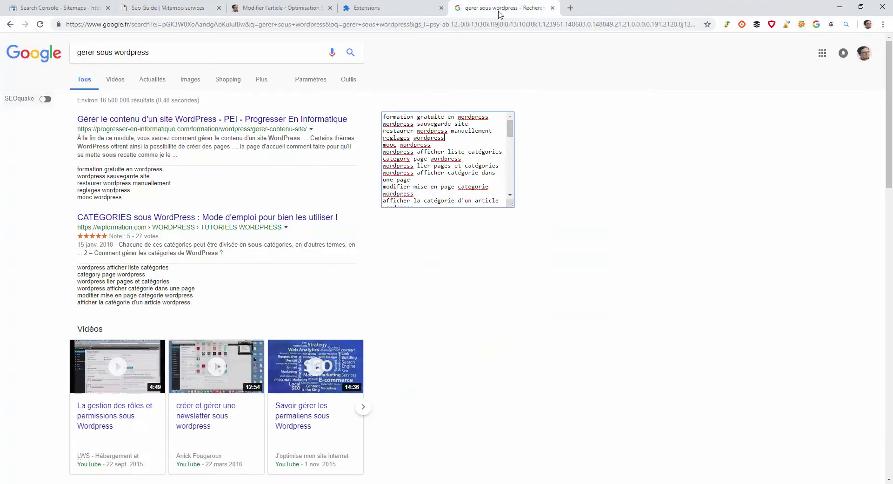
{"action": "left_click", "coordinate": [300, 10]}
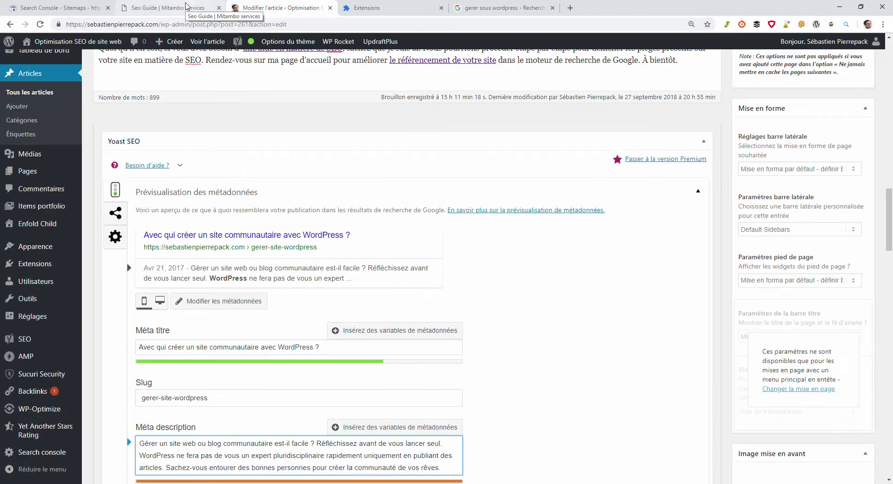
{"action": "left_click", "coordinate": [186, 7]}
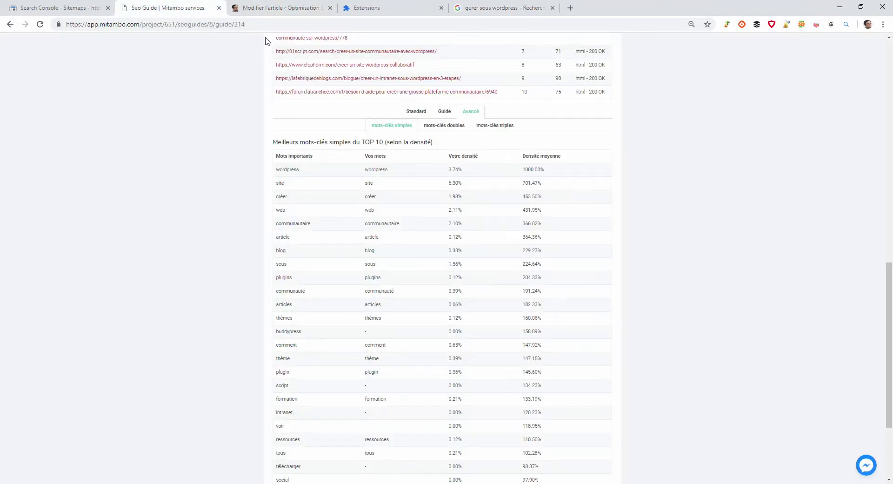
{"action": "left_click", "coordinate": [270, 11]}
{"action": "scroll", "coordinate": [512, 315], "scroll_direction": "down", "scroll_amount": 4}
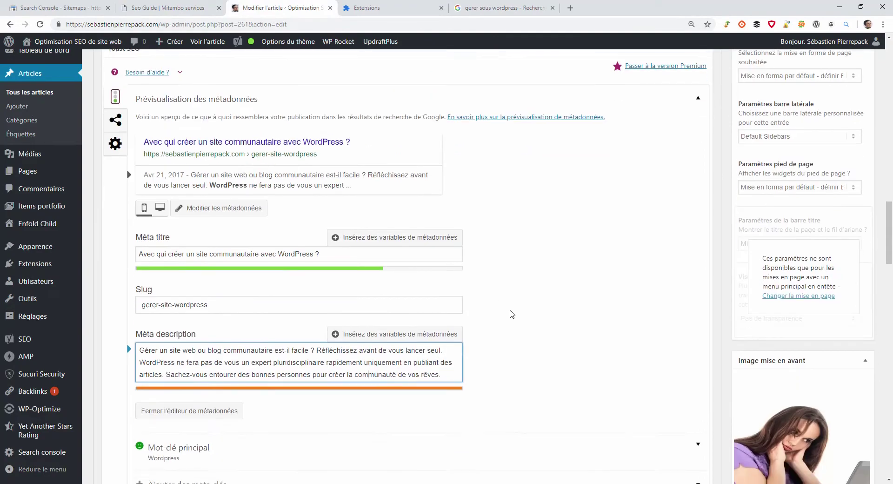
Step: Review the article's title, introduction and section headings in the WordPress editor
{"action": "scroll", "coordinate": [514, 316], "scroll_direction": "down", "scroll_amount": 1}
{"action": "scroll", "coordinate": [514, 316], "scroll_direction": "up", "scroll_amount": 8}
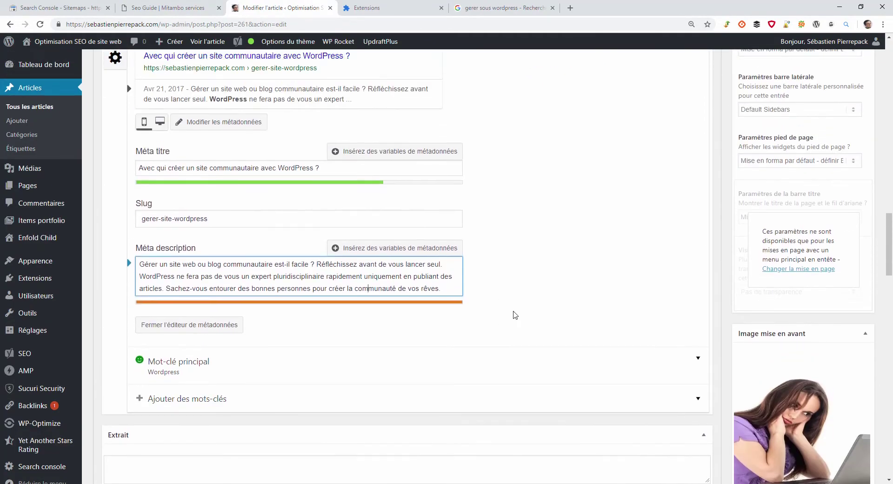
{"action": "scroll", "coordinate": [515, 315], "scroll_direction": "up", "scroll_amount": 10}
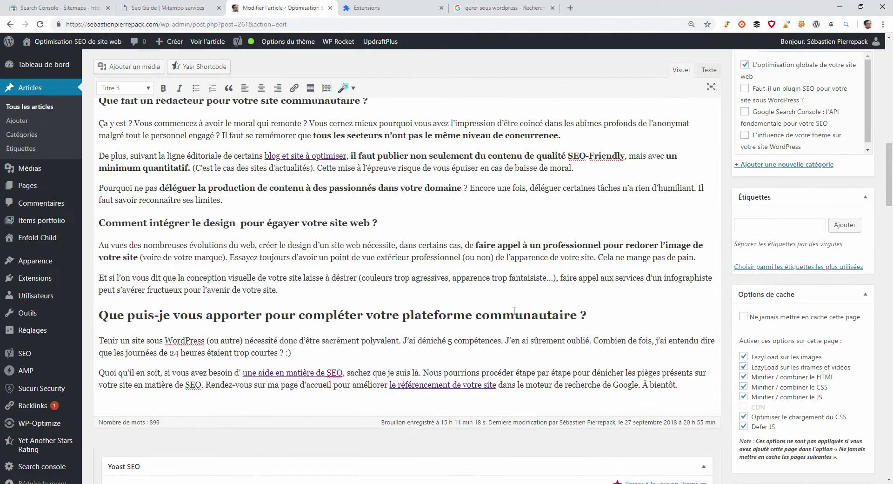
{"action": "scroll", "coordinate": [569, 298], "scroll_direction": "up", "scroll_amount": 8}
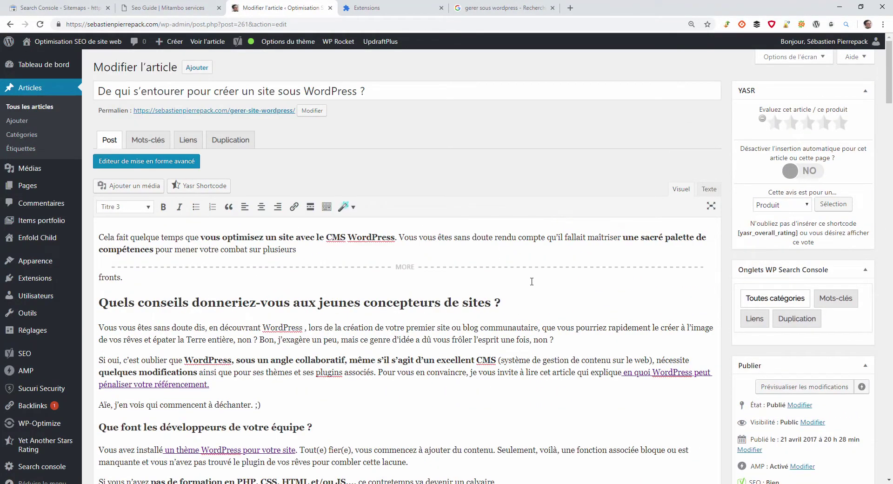
{"action": "scroll", "coordinate": [512, 301], "scroll_direction": "down", "scroll_amount": 2}
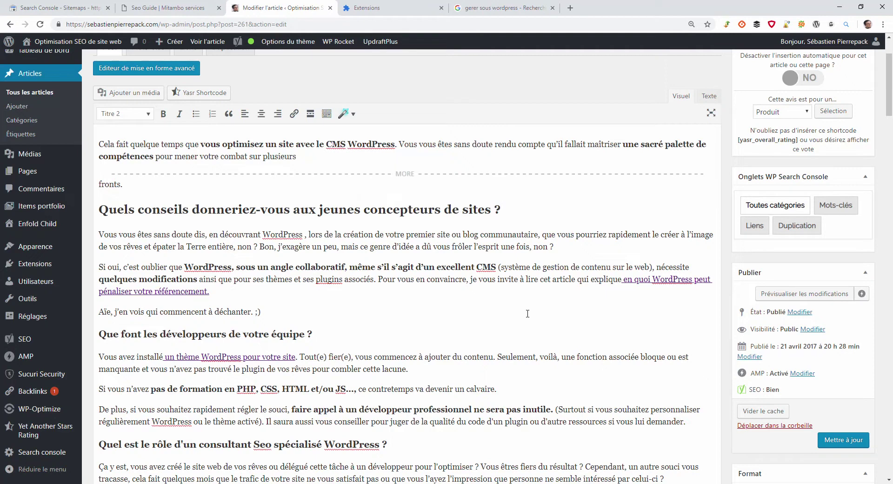
{"action": "scroll", "coordinate": [511, 295], "scroll_direction": "up", "scroll_amount": 3}
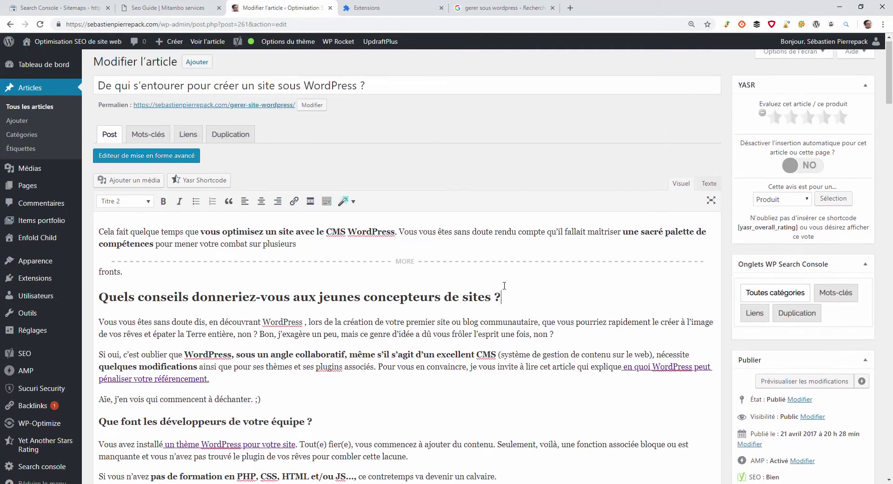
Step: Show the article's keyword data and refresh its Google Search Console queries
{"action": "left_click", "coordinate": [159, 139]}
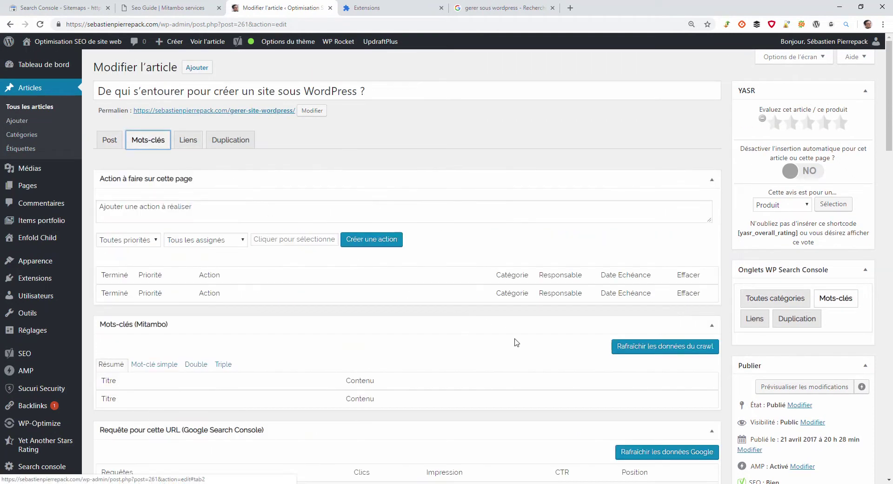
{"action": "scroll", "coordinate": [515, 343], "scroll_direction": "down", "scroll_amount": 7}
{"action": "scroll", "coordinate": [429, 318], "scroll_direction": "up", "scroll_amount": 3}
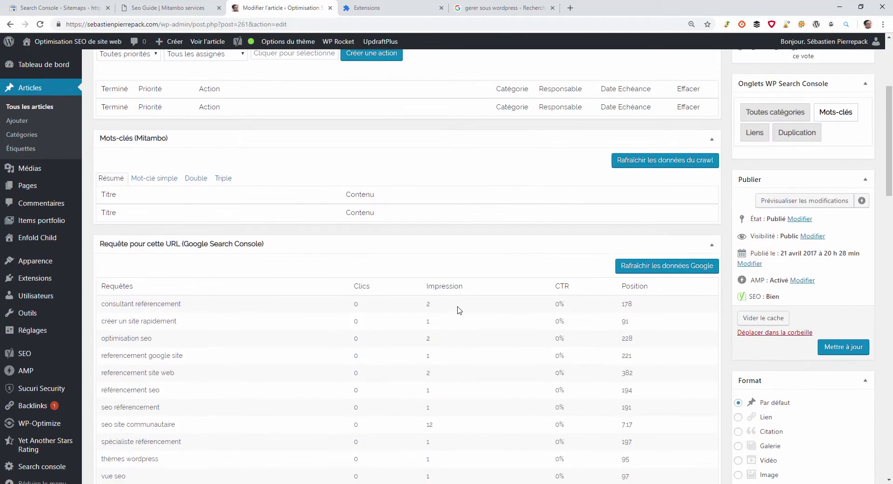
{"action": "left_click", "coordinate": [675, 268]}
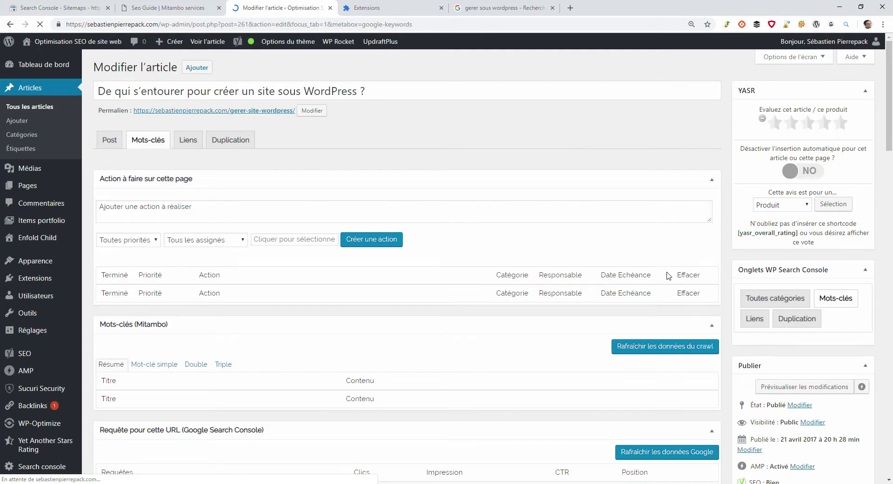
{"action": "scroll", "coordinate": [539, 311], "scroll_direction": "down", "scroll_amount": 3}
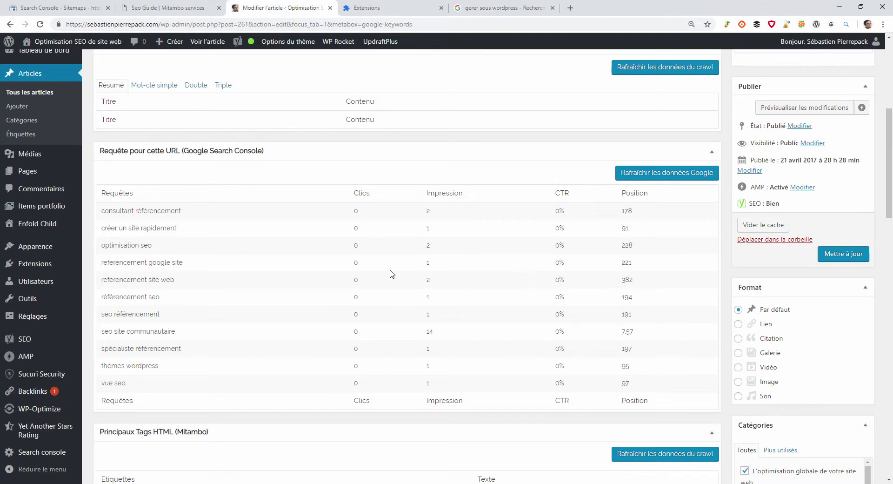
Step: Highlight the list of Search Console queries, then the full "seo site communautaire" row with its impressions and position
{"action": "left_click_drag", "start_coordinate": [99, 207], "coordinate": [211, 379]}
{"action": "left_click", "coordinate": [222, 349]}
{"action": "left_click_drag", "start_coordinate": [172, 333], "coordinate": [638, 335]}
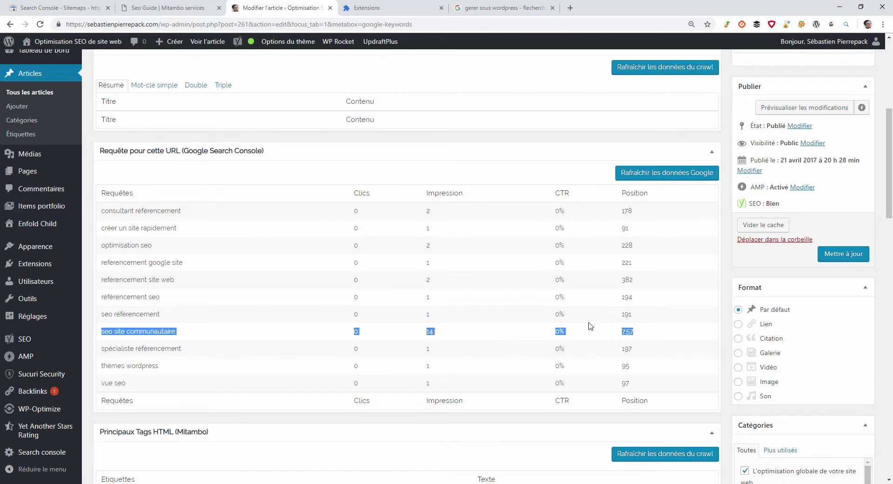
{"action": "left_click", "coordinate": [451, 338]}
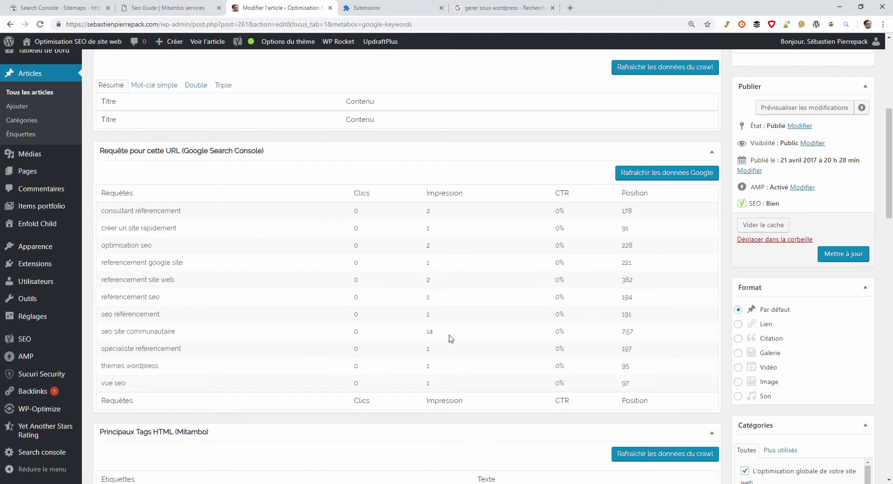
Step: Copy the query "seo site communautaire", search Google for it in a new tab and examine the extracted related phrases
{"action": "left_click_drag", "start_coordinate": [438, 336], "coordinate": [429, 334]}
{"action": "left_click_drag", "start_coordinate": [177, 333], "coordinate": [100, 335]}
{"action": "key", "text": "ctrl+c"}
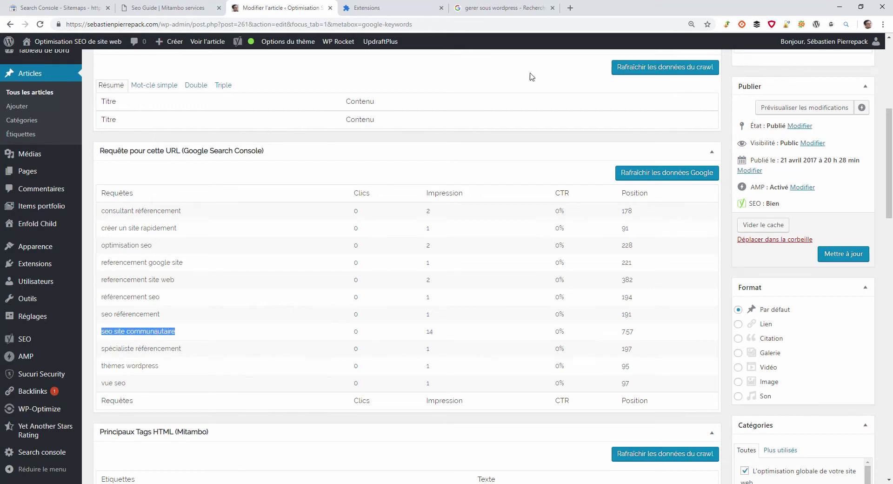
{"action": "left_click", "coordinate": [571, 8]}
{"action": "key", "text": "ctrl+v"}
{"action": "key", "text": "Return"}
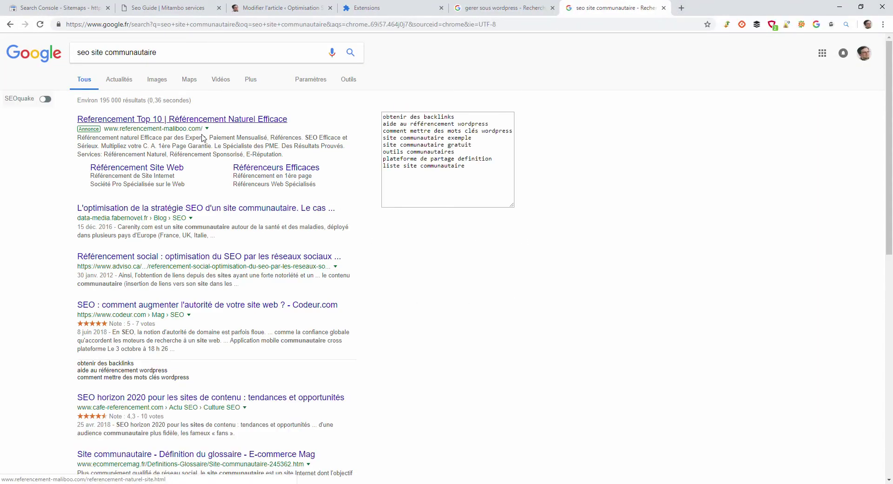
{"action": "scroll", "coordinate": [242, 261], "scroll_direction": "down", "scroll_amount": 4}
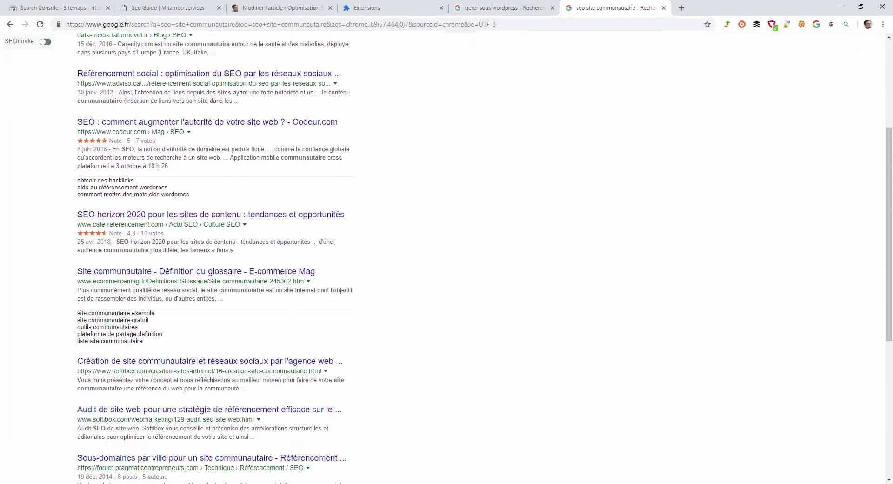
{"action": "scroll", "coordinate": [247, 288], "scroll_direction": "down", "scroll_amount": 2}
{"action": "scroll", "coordinate": [247, 279], "scroll_direction": "up", "scroll_amount": 7}
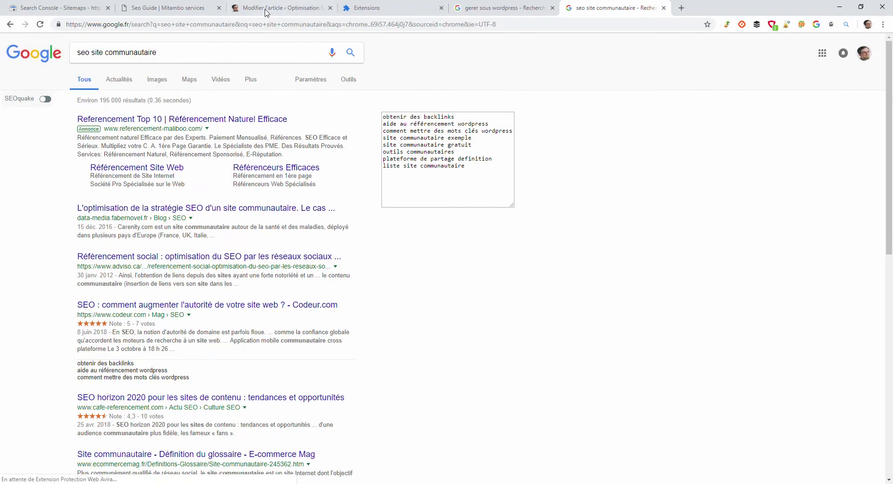
Step: Return to the WordPress article and compare its title and permalink with the Search Console queries
{"action": "left_click", "coordinate": [266, 8]}
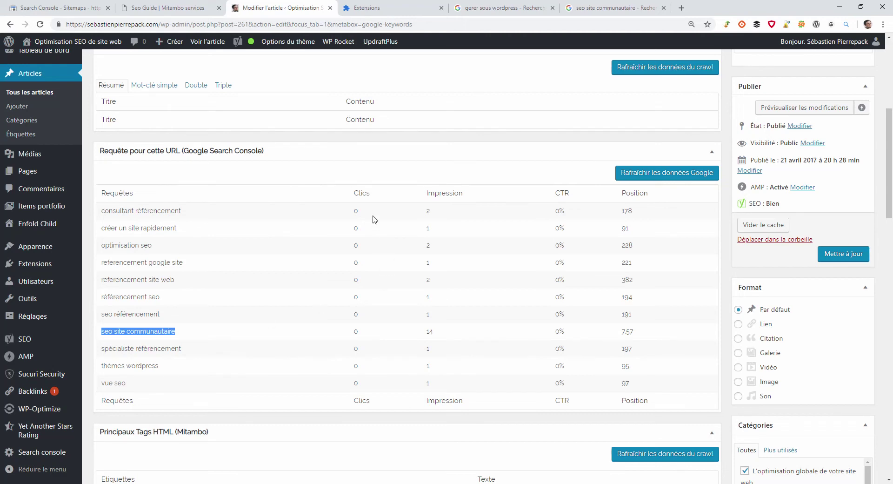
{"action": "scroll", "coordinate": [375, 220], "scroll_direction": "up", "scroll_amount": 6}
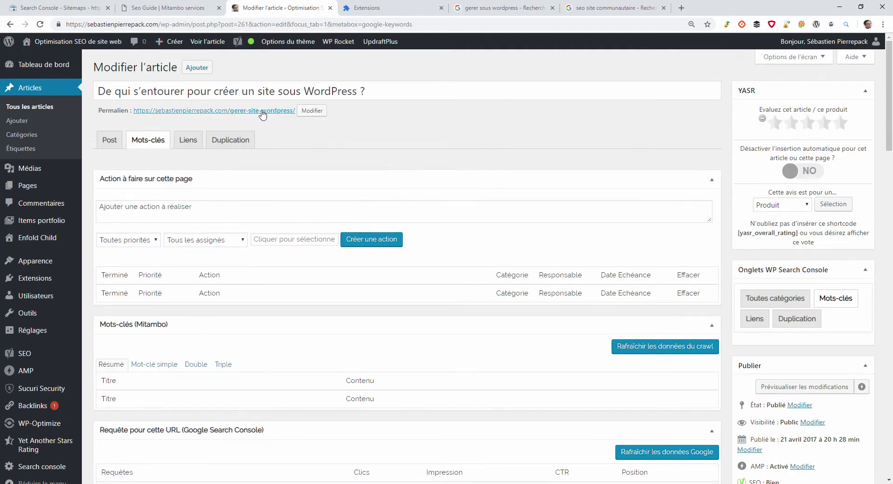
{"action": "scroll", "coordinate": [371, 290], "scroll_direction": "down", "scroll_amount": 8}
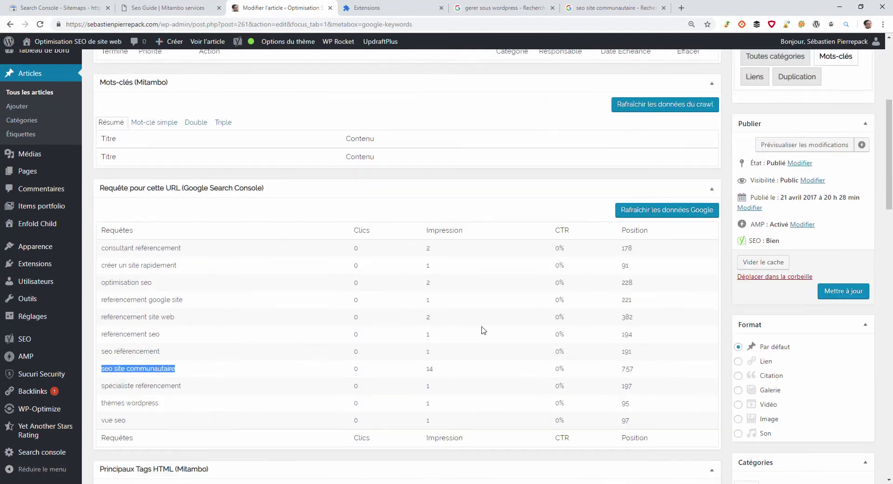
{"action": "scroll", "coordinate": [490, 331], "scroll_direction": "up", "scroll_amount": 6}
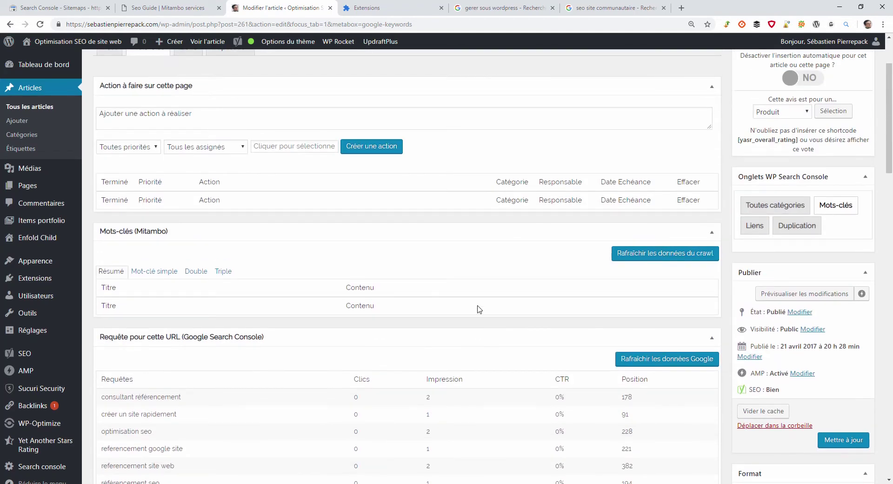
{"action": "scroll", "coordinate": [479, 309], "scroll_direction": "up", "scroll_amount": 2}
Step: Switch to the Mitambo SEO guide and examine the HTML tag and keyword count tables
{"action": "left_click", "coordinate": [158, 8]}
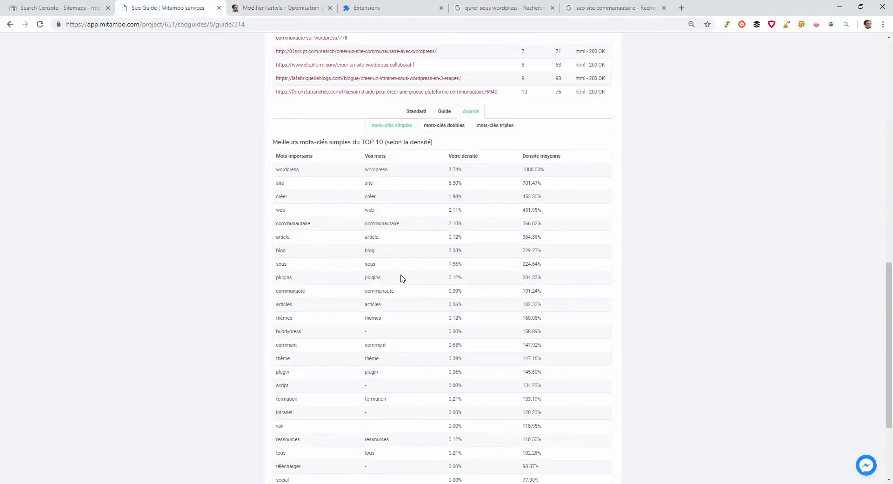
{"action": "scroll", "coordinate": [409, 267], "scroll_direction": "up", "scroll_amount": 20}
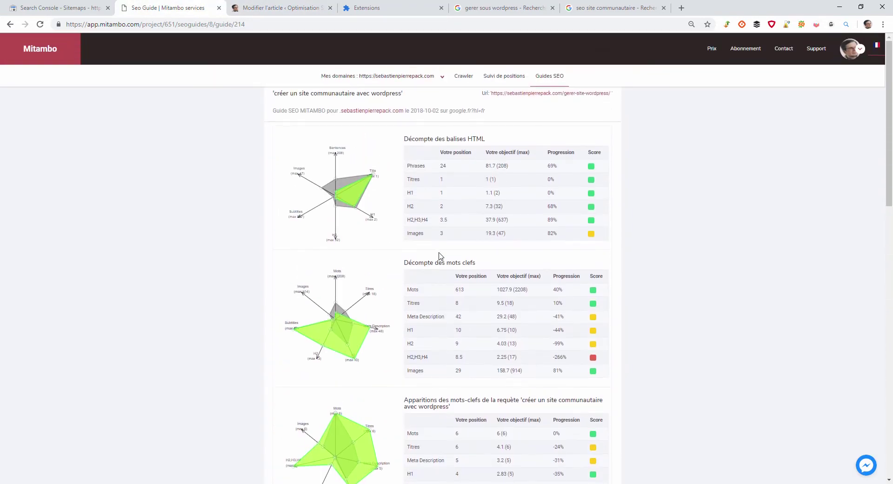
{"action": "scroll", "coordinate": [458, 257], "scroll_direction": "down", "scroll_amount": 2}
{"action": "scroll", "coordinate": [456, 257], "scroll_direction": "up", "scroll_amount": 5}
{"action": "scroll", "coordinate": [399, 279], "scroll_direction": "down", "scroll_amount": 3}
{"action": "scroll", "coordinate": [399, 279], "scroll_direction": "up", "scroll_amount": 3}
{"action": "scroll", "coordinate": [440, 318], "scroll_direction": "down", "scroll_amount": 10}
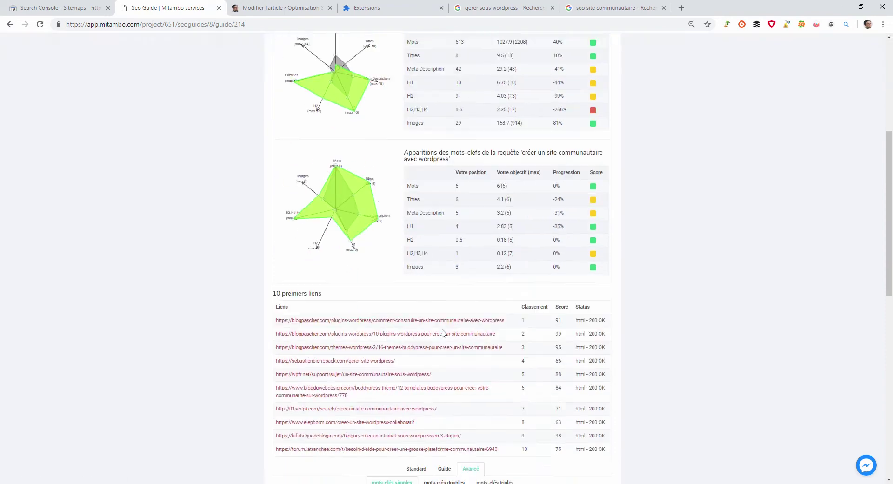
Step: Show the guide's standard view and highlight the common words already present among the co-occurrences and suggested keywords
{"action": "left_click", "coordinate": [416, 250]}
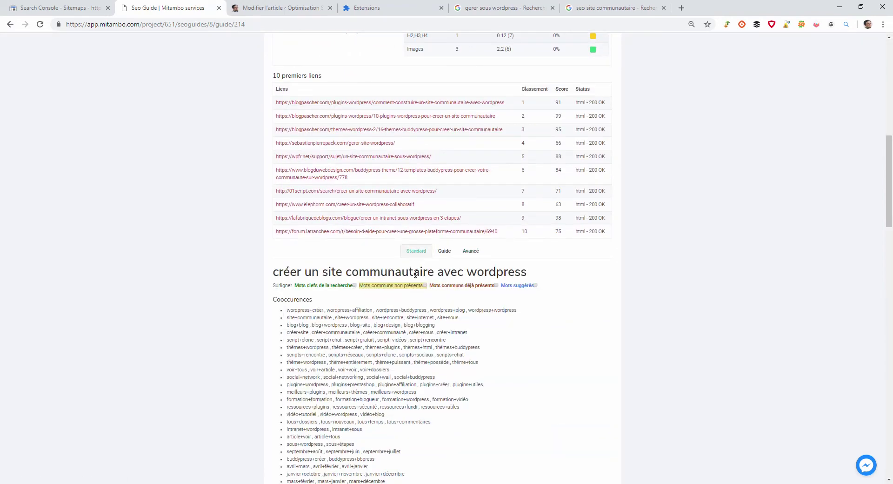
{"action": "scroll", "coordinate": [438, 307], "scroll_direction": "down", "scroll_amount": 1}
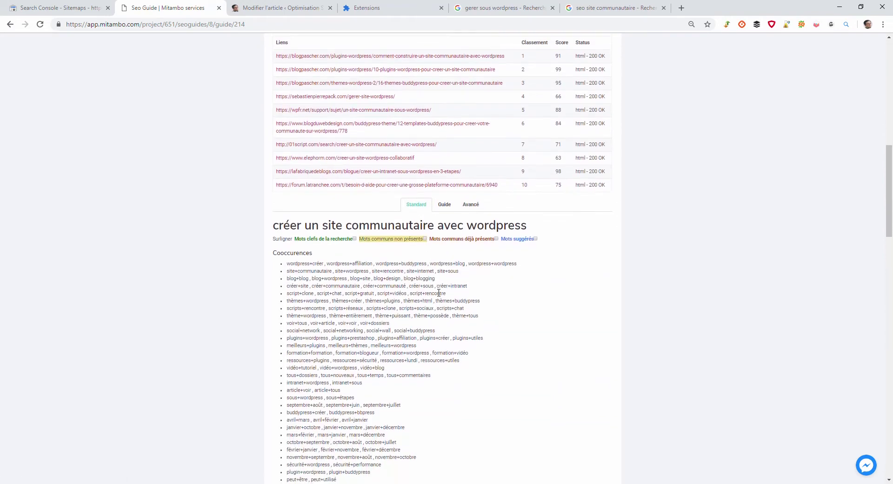
{"action": "scroll", "coordinate": [438, 309], "scroll_direction": "down", "scroll_amount": 7}
{"action": "scroll", "coordinate": [438, 321], "scroll_direction": "up", "scroll_amount": 5}
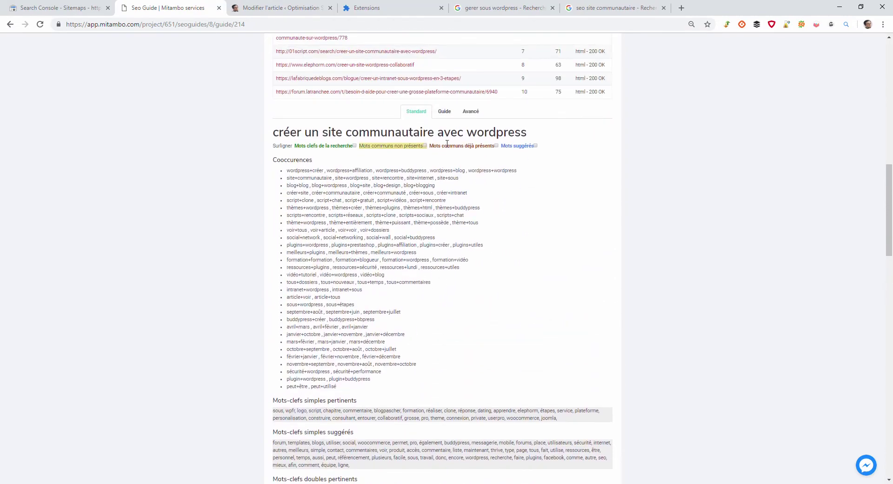
{"action": "left_click", "coordinate": [496, 146]}
{"action": "scroll", "coordinate": [442, 279], "scroll_direction": "down", "scroll_amount": 2}
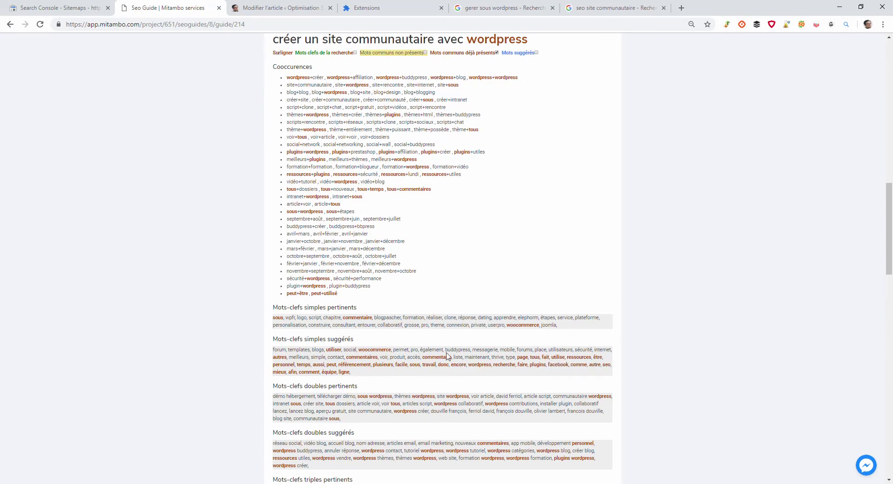
Step: Compare the page's HTML tag counts, keyword counts and query keyword occurrences with their targets in the Mitambo guide
{"action": "scroll", "coordinate": [466, 335], "scroll_direction": "up", "scroll_amount": 10}
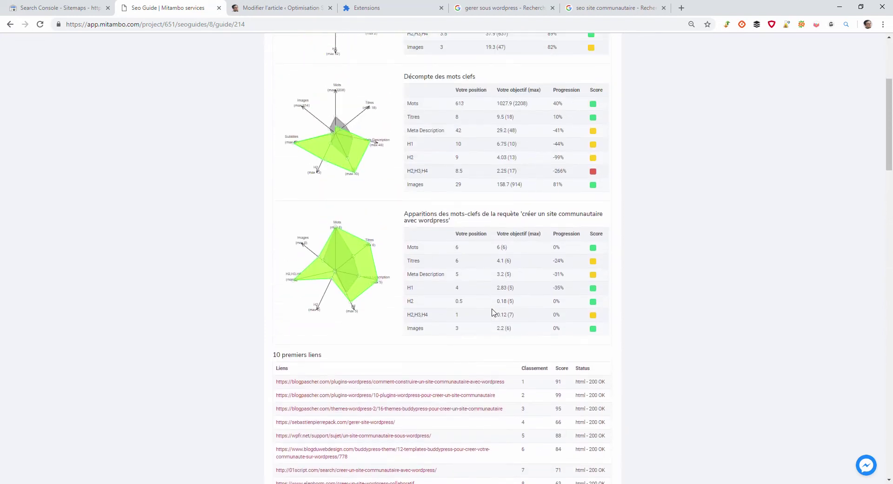
{"action": "scroll", "coordinate": [494, 312], "scroll_direction": "up", "scroll_amount": 5}
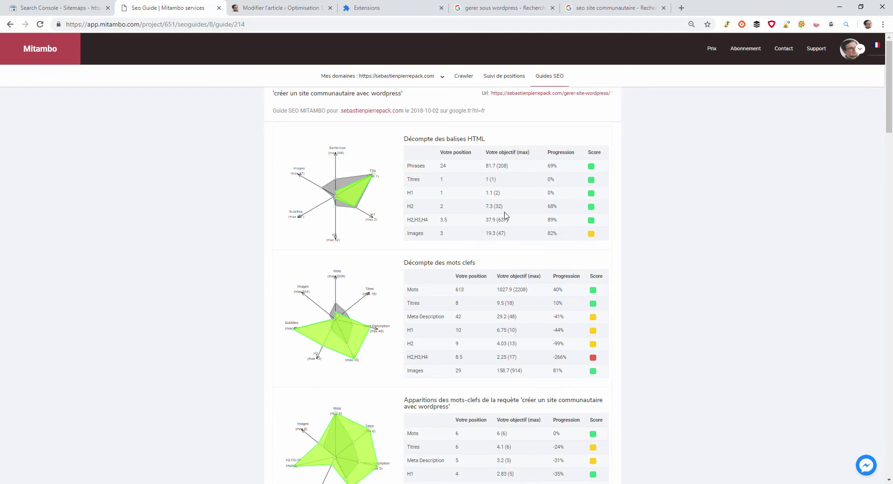
{"action": "scroll", "coordinate": [516, 277], "scroll_direction": "down", "scroll_amount": 2}
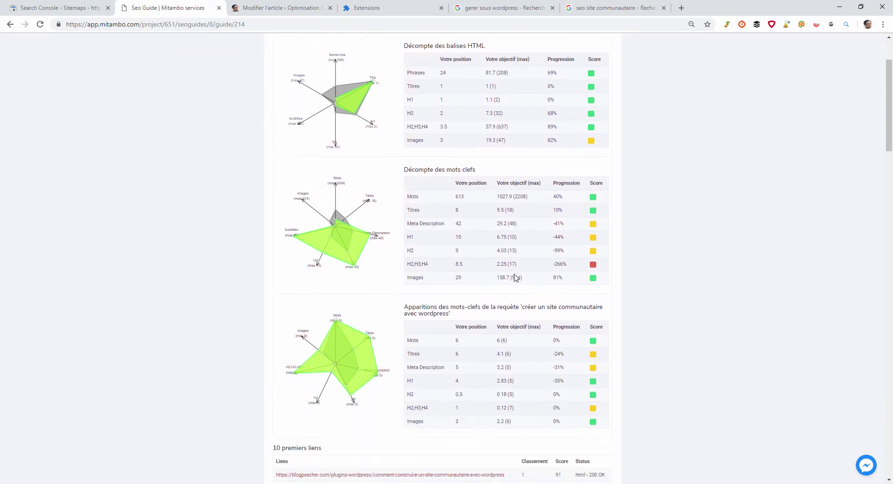
{"action": "scroll", "coordinate": [515, 277], "scroll_direction": "down", "scroll_amount": 2}
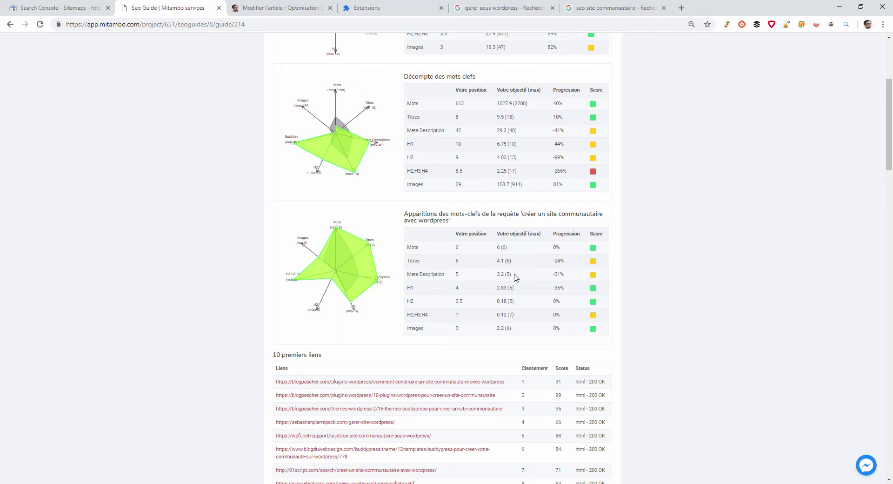
{"action": "scroll", "coordinate": [516, 278], "scroll_direction": "down", "scroll_amount": 1}
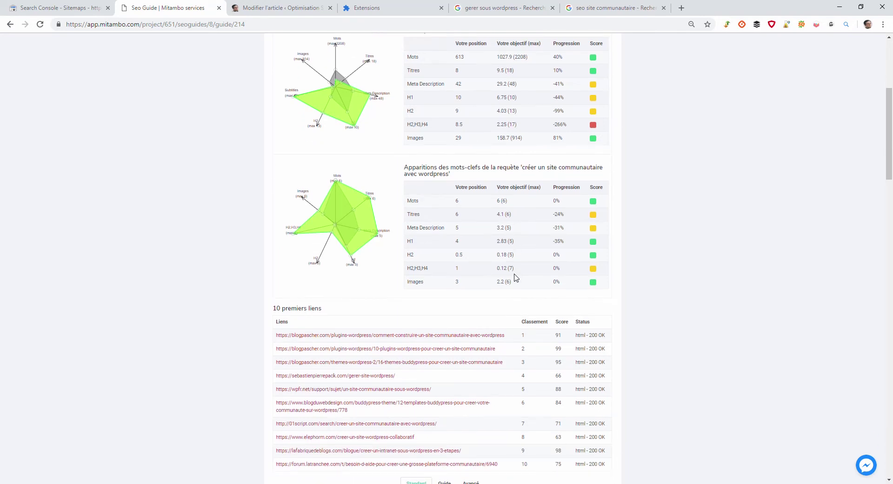
{"action": "scroll", "coordinate": [517, 277], "scroll_direction": "up", "scroll_amount": 4}
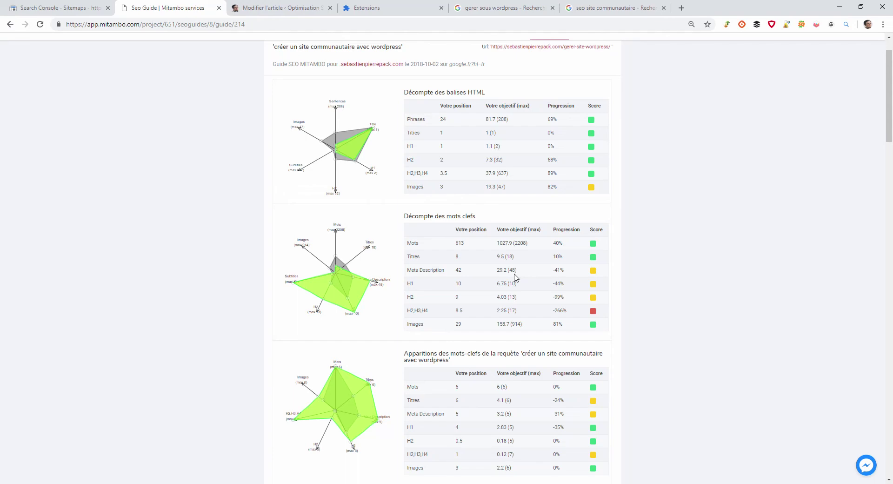
{"action": "scroll", "coordinate": [515, 278], "scroll_direction": "down", "scroll_amount": 3}
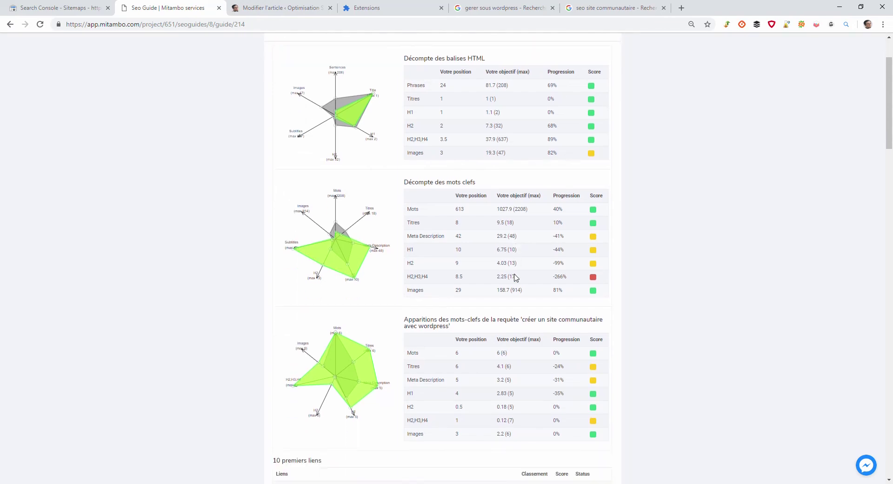
{"action": "scroll", "coordinate": [465, 280], "scroll_direction": "up", "scroll_amount": 5}
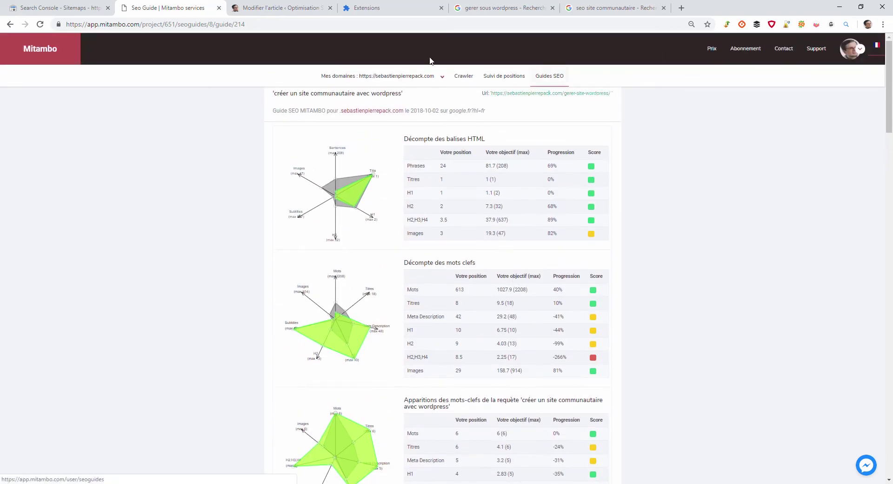
Step: Return to the WordPress article and review its Google Search Console queries alongside the Mitambo tag sections
{"action": "left_click", "coordinate": [302, 7]}
{"action": "scroll", "coordinate": [395, 270], "scroll_direction": "down", "scroll_amount": 5}
{"action": "scroll", "coordinate": [300, 303], "scroll_direction": "down", "scroll_amount": 15}
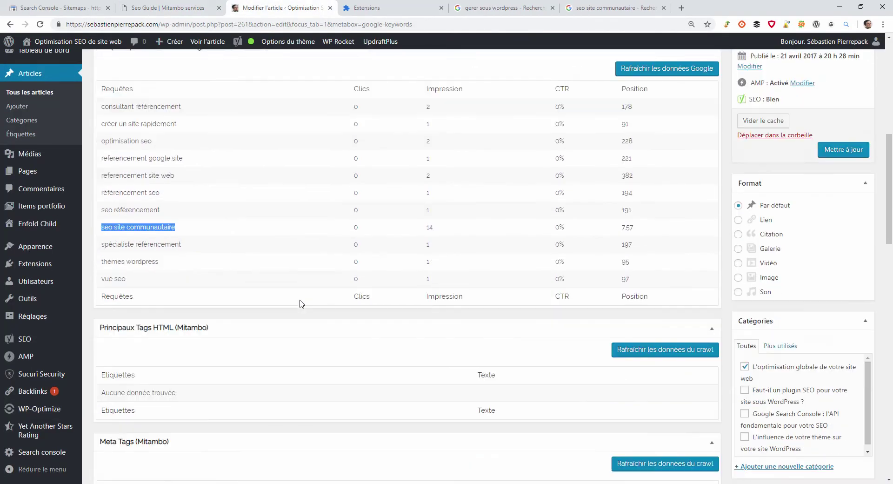
{"action": "scroll", "coordinate": [253, 215], "scroll_direction": "up", "scroll_amount": 20}
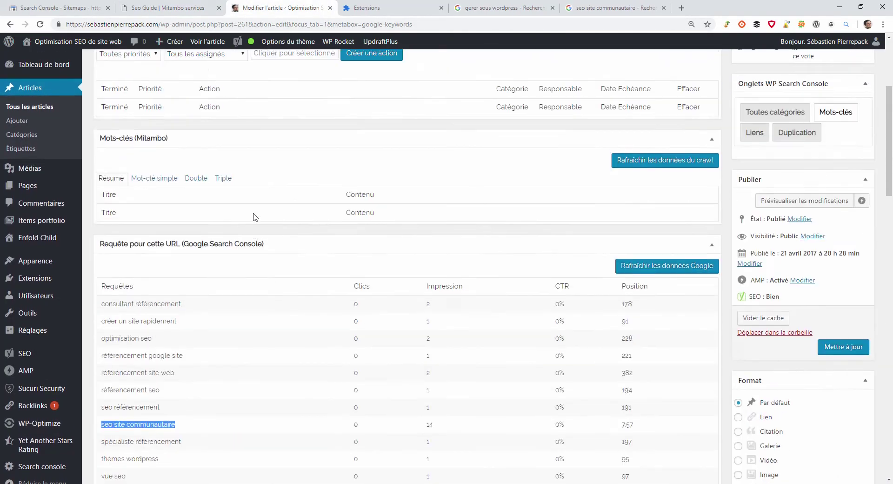
Step: Show the article's post view and highlight the full Yoast meta description to review its wording and length
{"action": "left_click", "coordinate": [110, 140]}
{"action": "scroll", "coordinate": [298, 354], "scroll_direction": "down", "scroll_amount": 7}
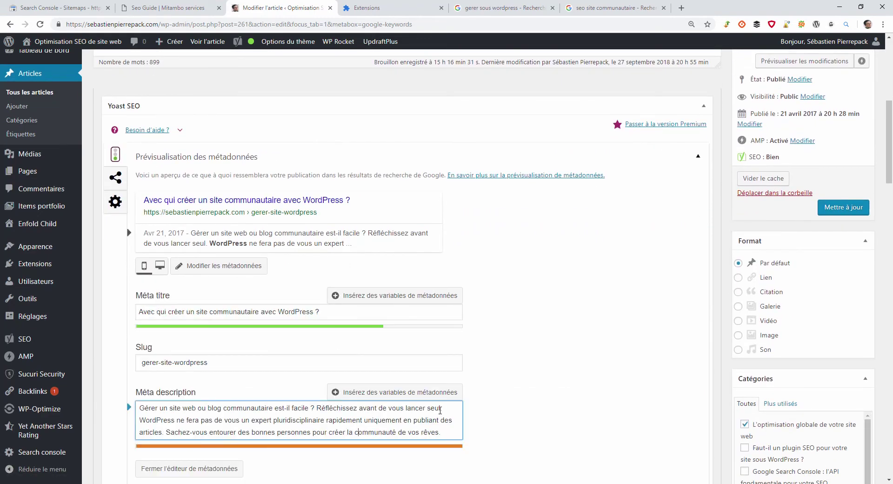
{"action": "scroll", "coordinate": [441, 410], "scroll_direction": "down", "scroll_amount": 3}
{"action": "left_click", "coordinate": [444, 295]}
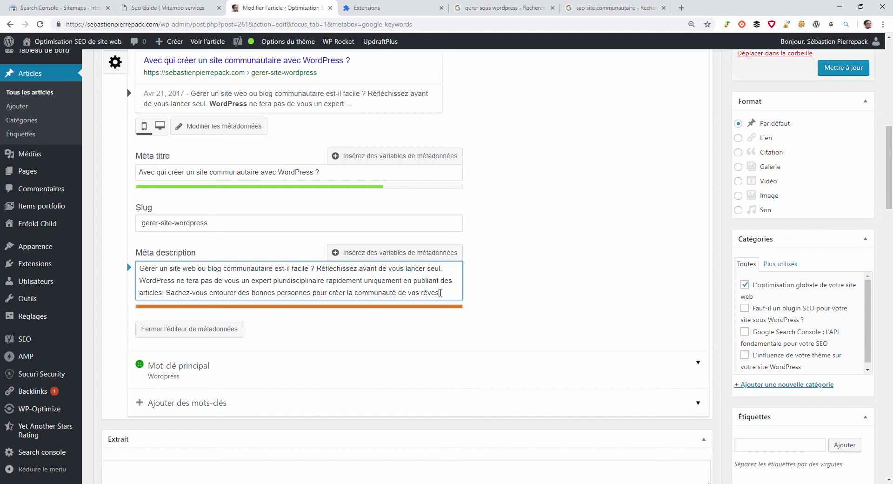
{"action": "left_click_drag", "start_coordinate": [443, 295], "coordinate": [129, 272]}
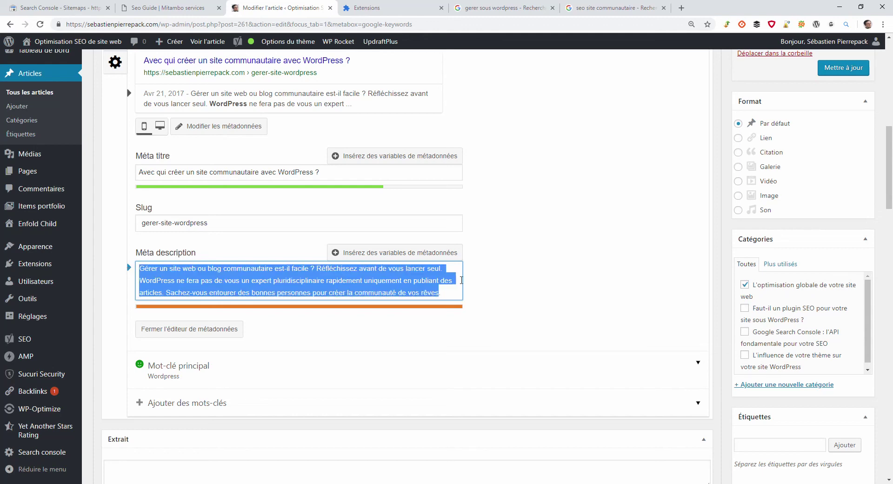
{"action": "left_click", "coordinate": [584, 275]}
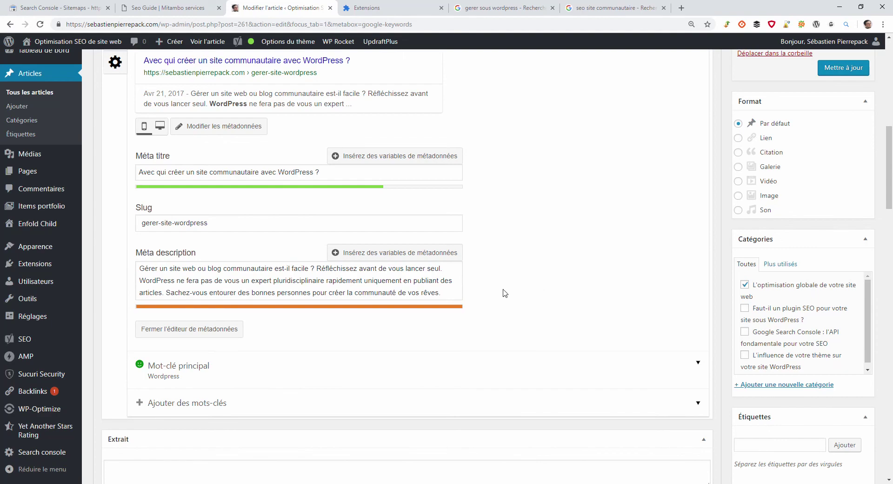
{"action": "scroll", "coordinate": [506, 293], "scroll_direction": "up", "scroll_amount": 6}
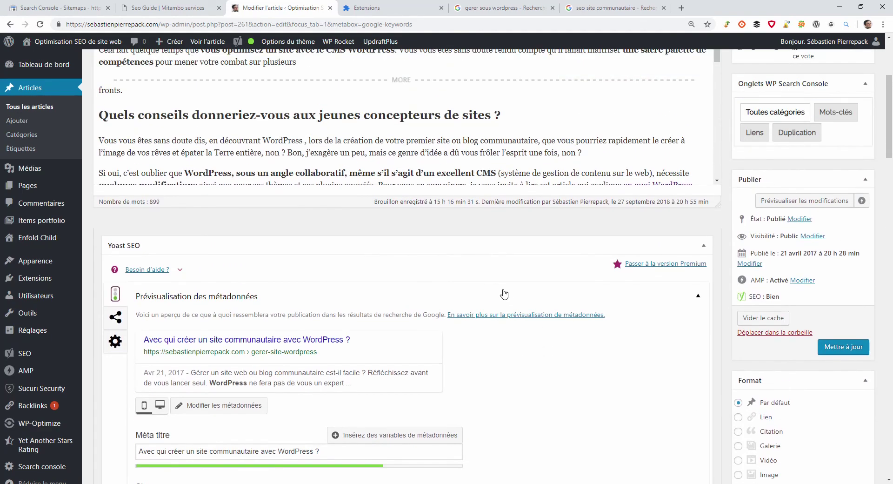
{"action": "scroll", "coordinate": [505, 294], "scroll_direction": "up", "scroll_amount": 3}
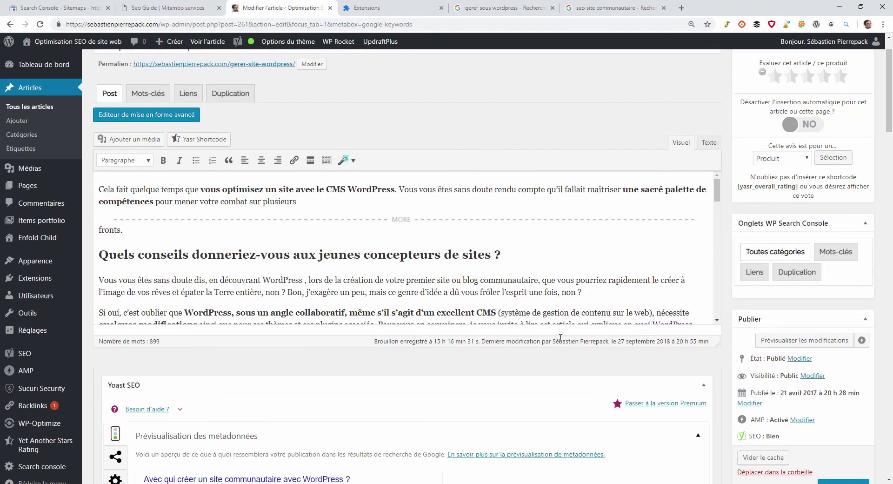
{"action": "scroll", "coordinate": [561, 338], "scroll_direction": "down", "scroll_amount": 3}
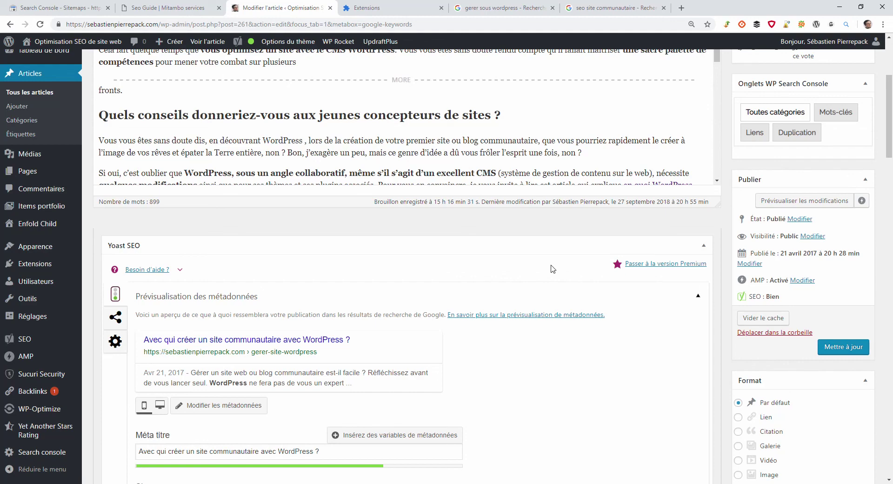
{"action": "scroll", "coordinate": [512, 373], "scroll_direction": "down", "scroll_amount": 7}
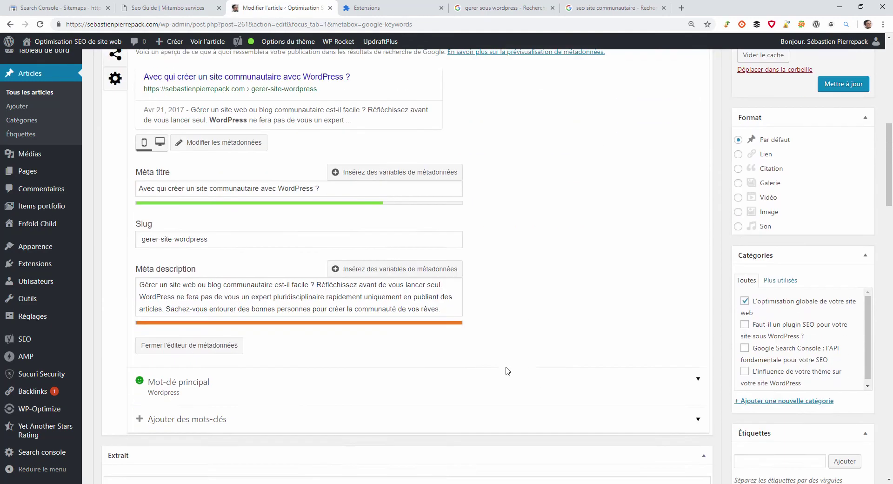
{"action": "scroll", "coordinate": [567, 318], "scroll_direction": "up", "scroll_amount": 10}
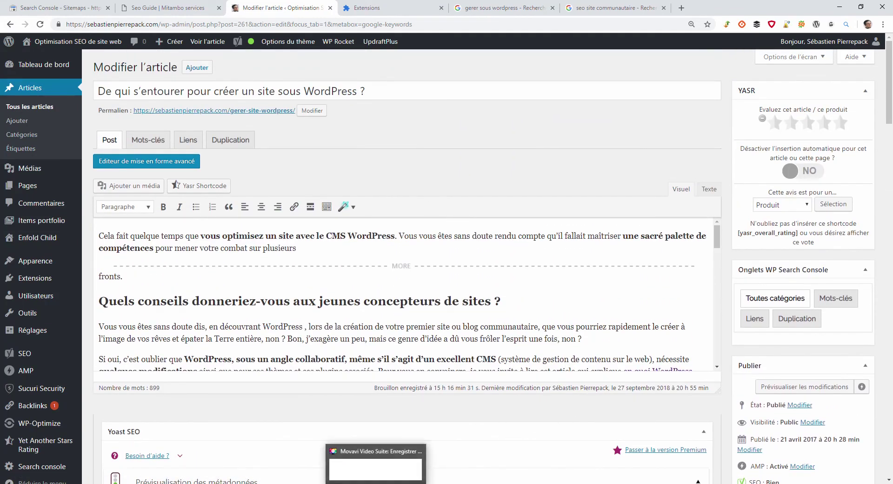
{"action": "left_click", "coordinate": [376, 483]}
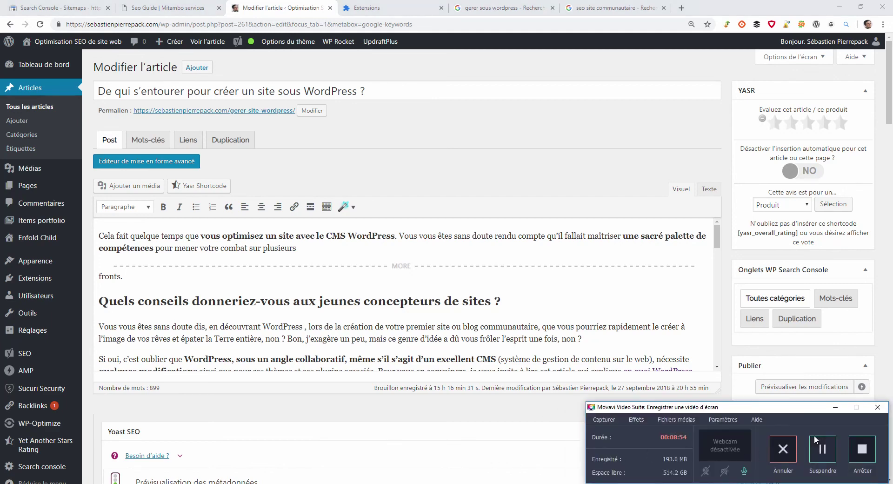